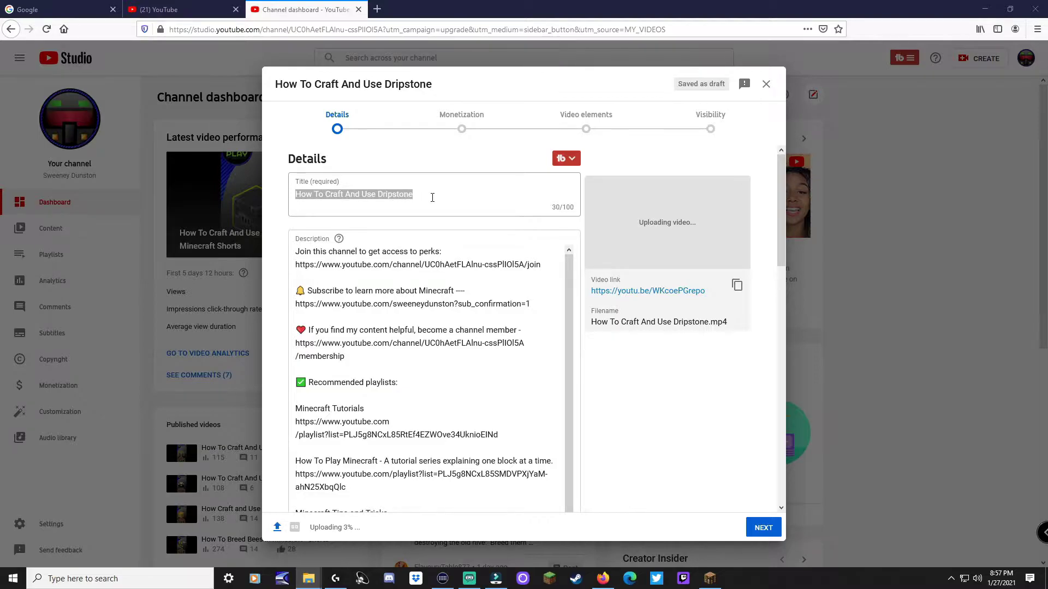
- Append "In Minecraft" to the video title so it reads "How To Craft And Use Dripstone In Minecraft"
left_click(439, 201)
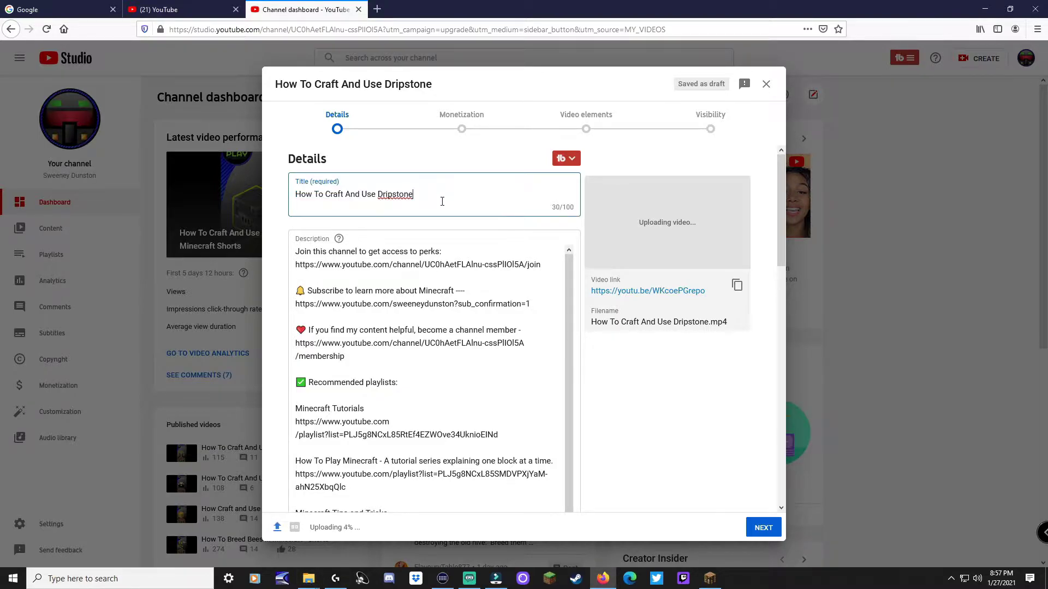
type("In Minecraft")
- Begin the description with "Learn how to craft and use Dripstone in Minecraft with this quick easy to follow Minecraft Block Guide Tutorial." as its own paragraph
scroll(546, 322, "down", 10)
scroll(546, 322, "down", 10)
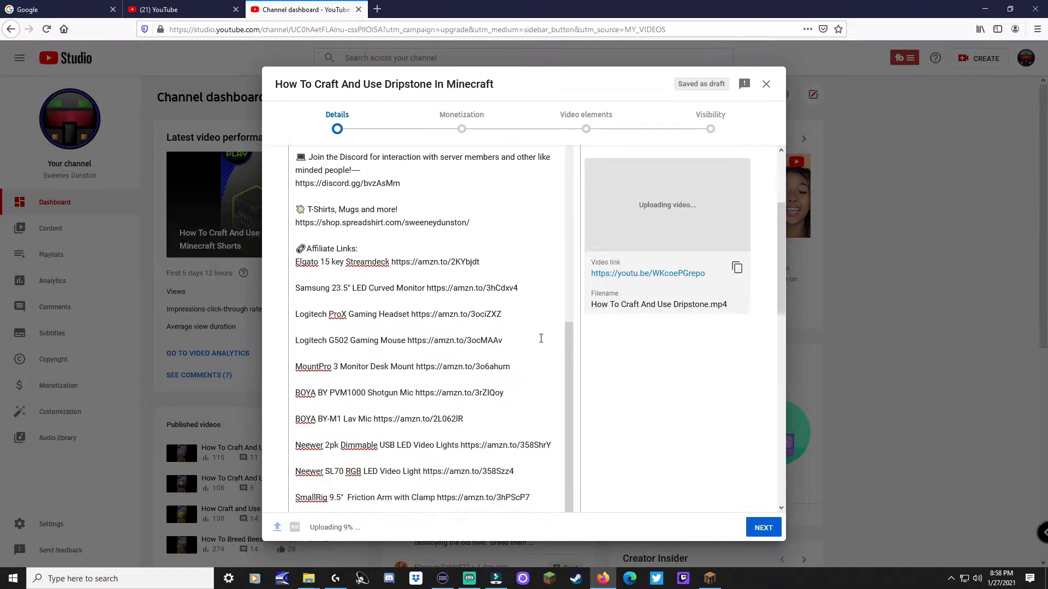
scroll(463, 271, "up", 15)
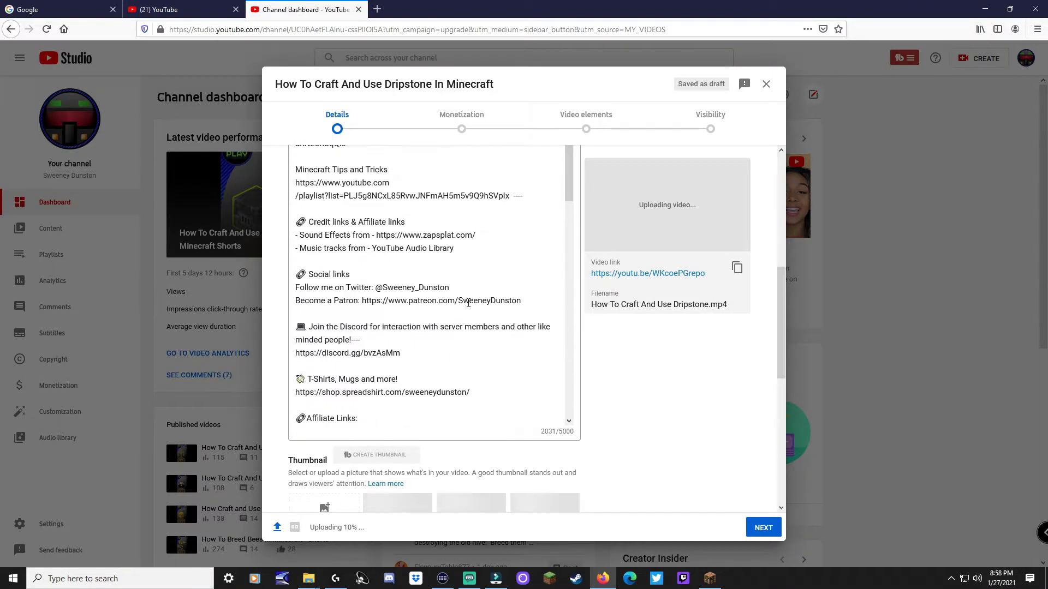
scroll(376, 273, "up", 1)
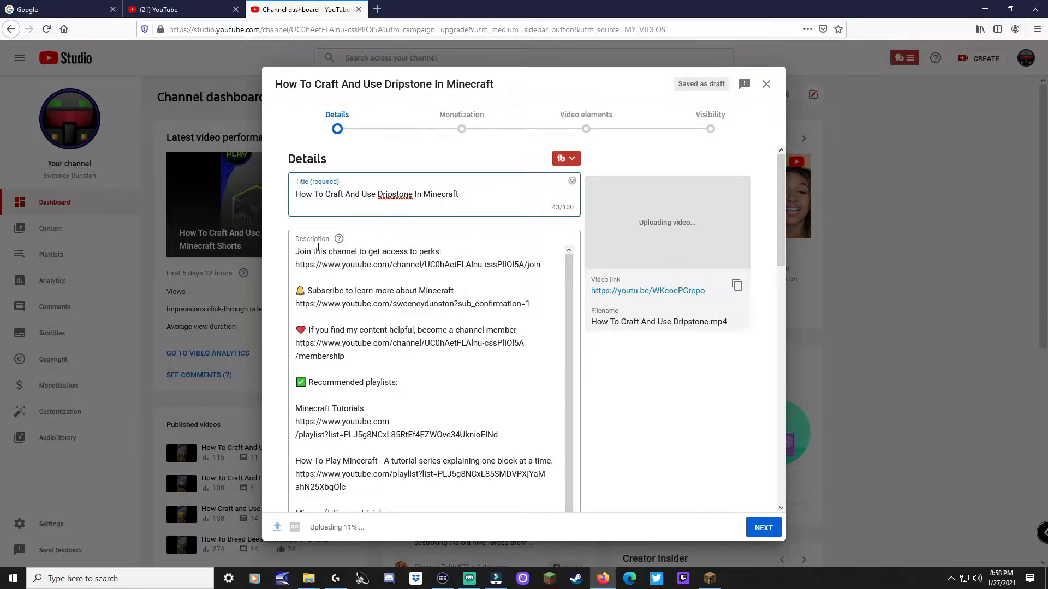
left_click(301, 251)
type("Lear")
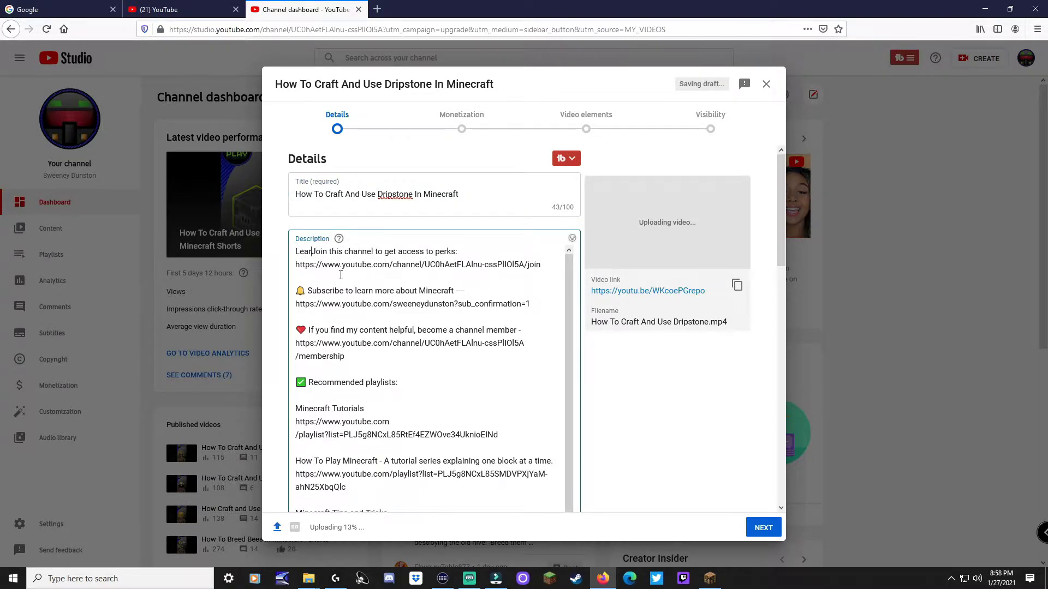
key("Return")
key("Return")
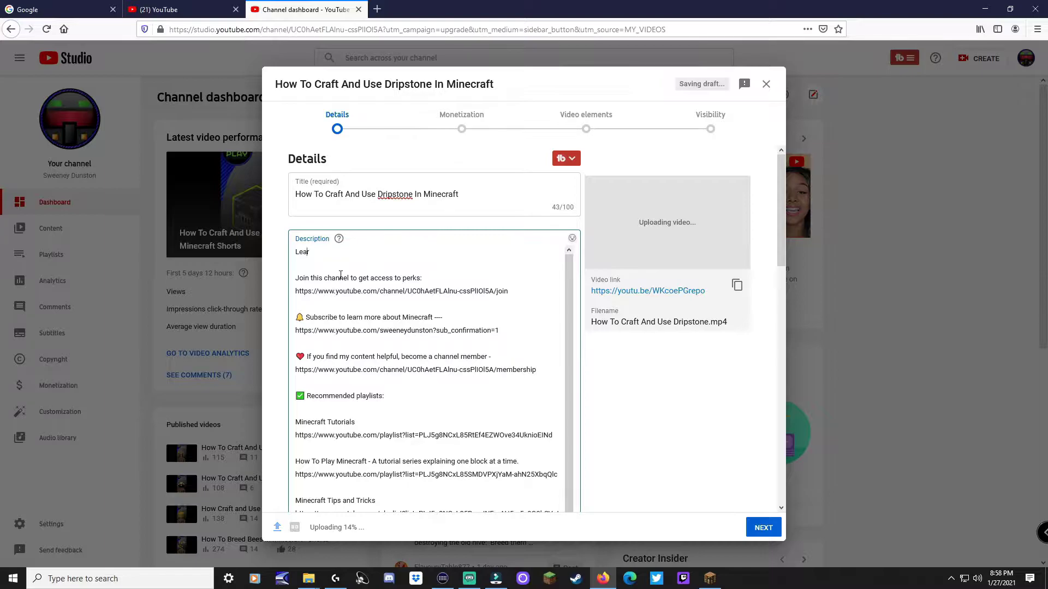
key("BackSpace")
key("BackSpace")
key("BackSpace")
type("Learn how to craft and use Dripstone in Minecraft wi")
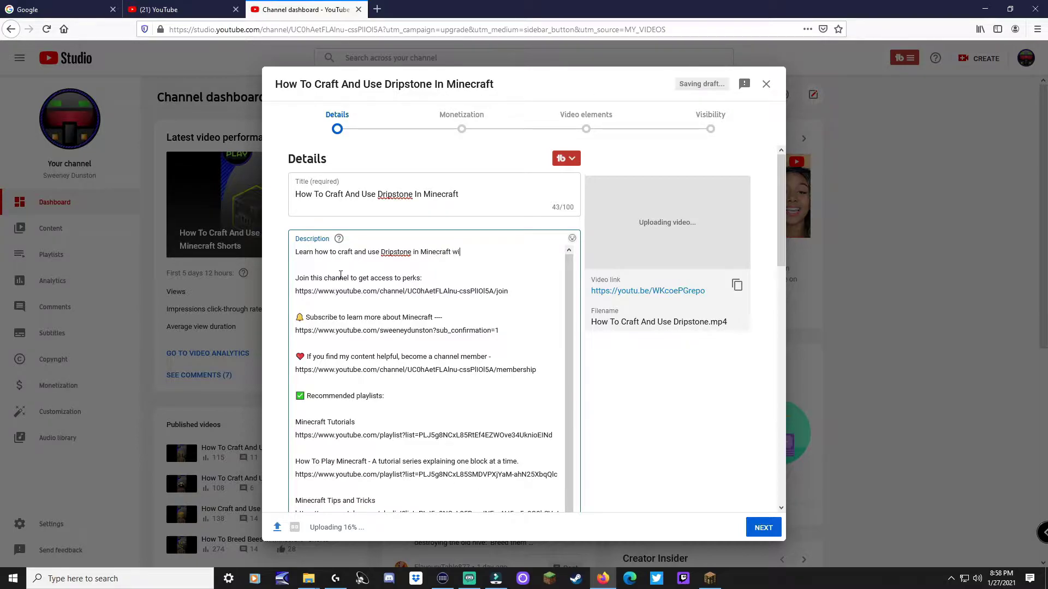
type("th this quick easy to follow Minecraft Block Guide Tutorial.")
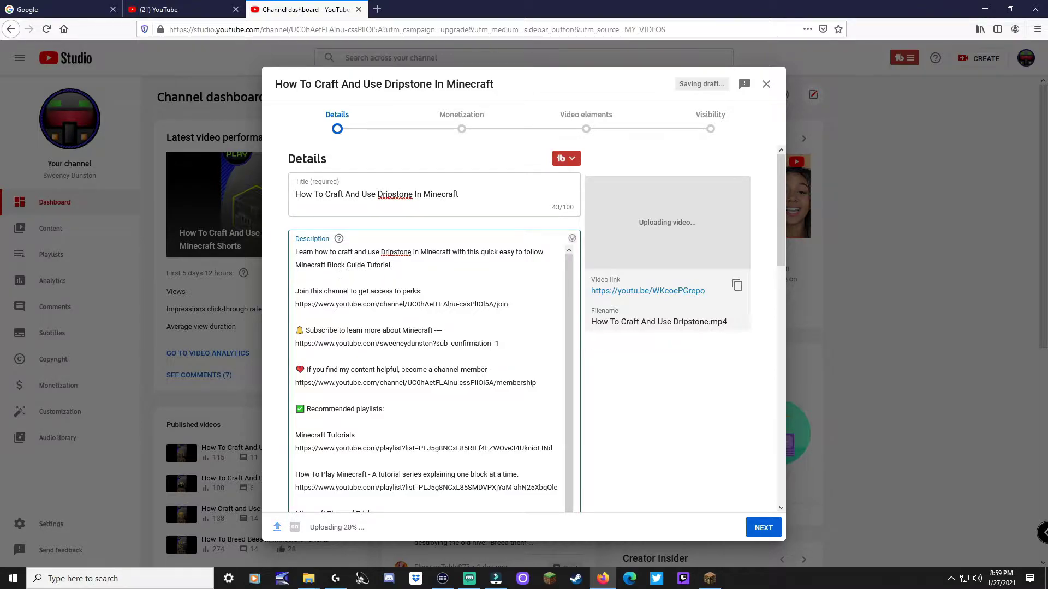
- Review the thumbnail, playlist and audience settings, and advance the upload to the monetization stage
scroll(580, 327, "down", 10)
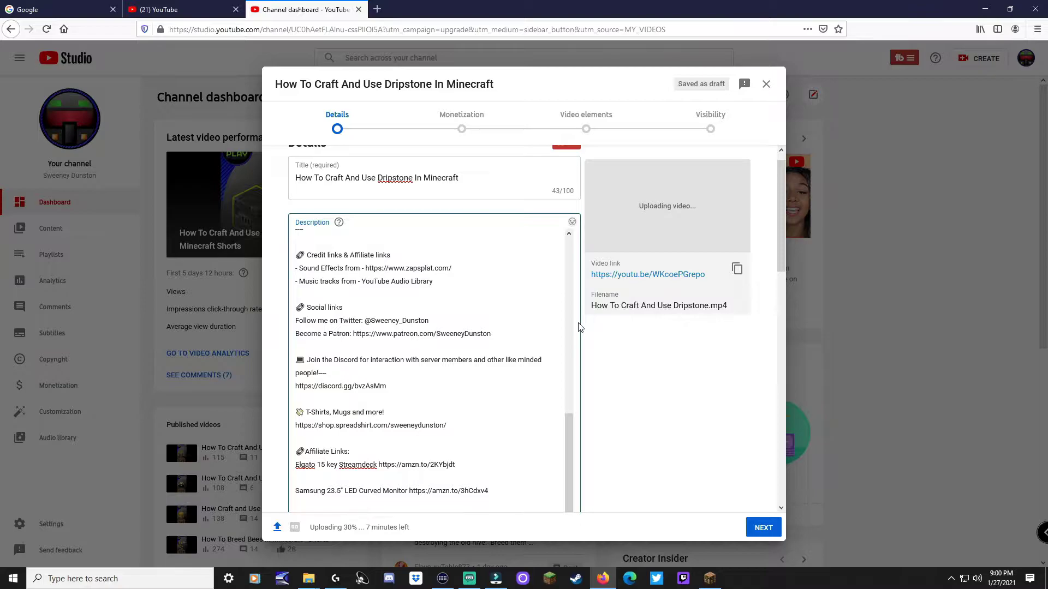
scroll(579, 328, "down", 15)
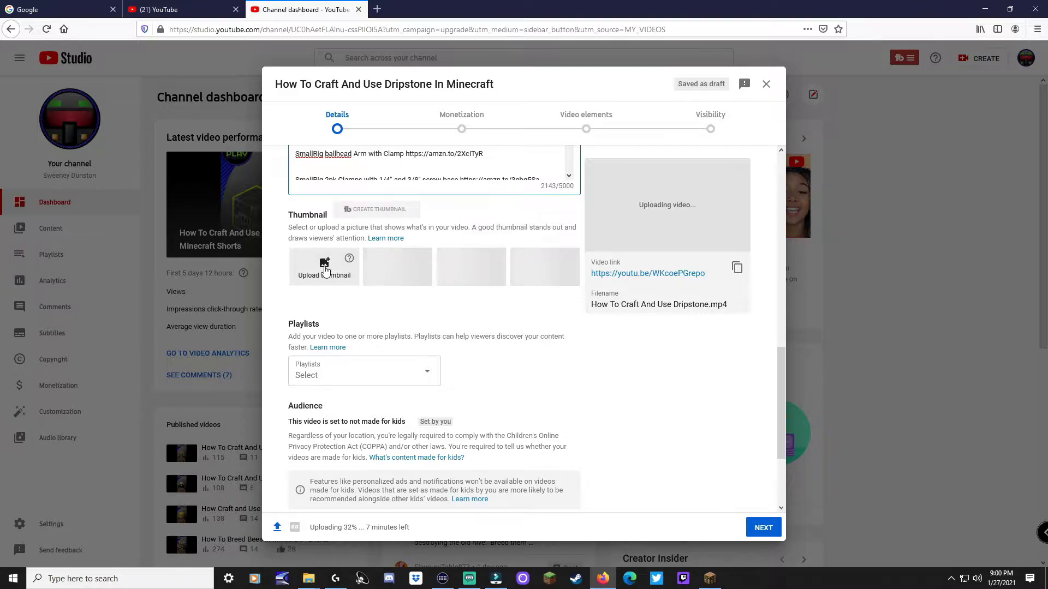
scroll(327, 268, "down", 2)
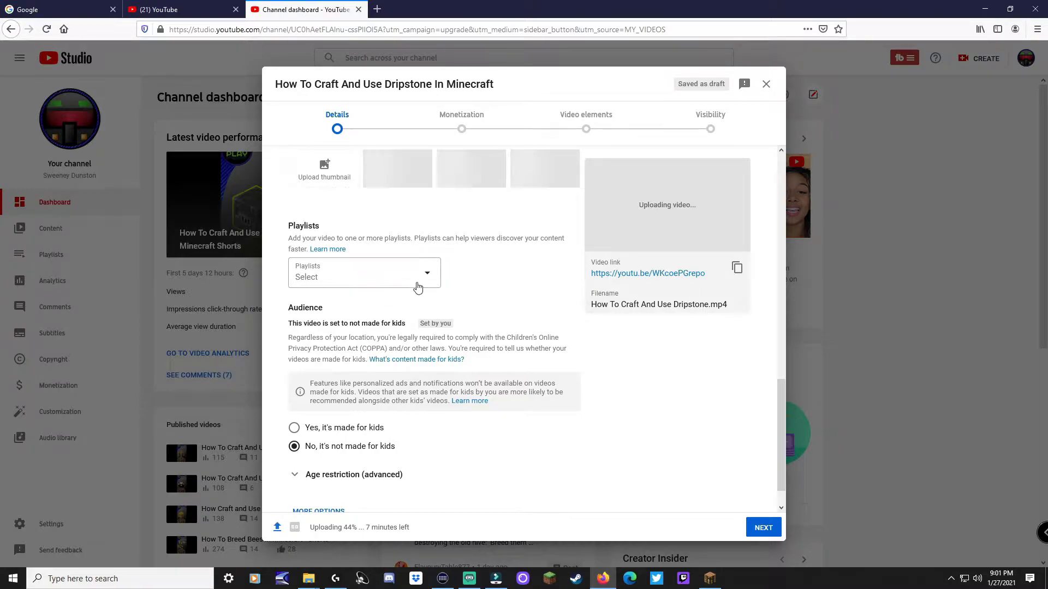
scroll(303, 291, "down", 1)
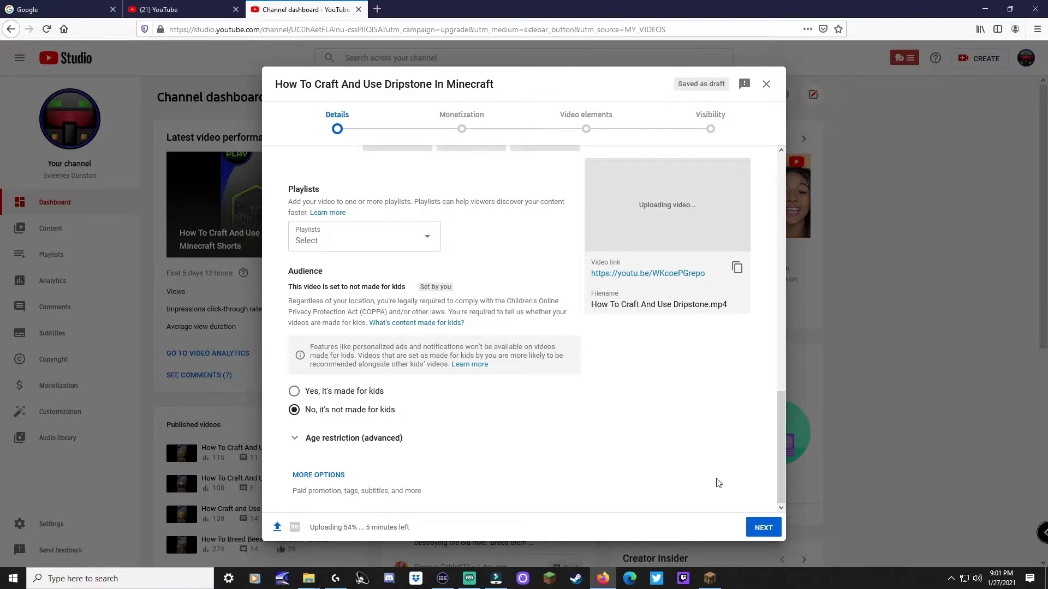
left_click(763, 529)
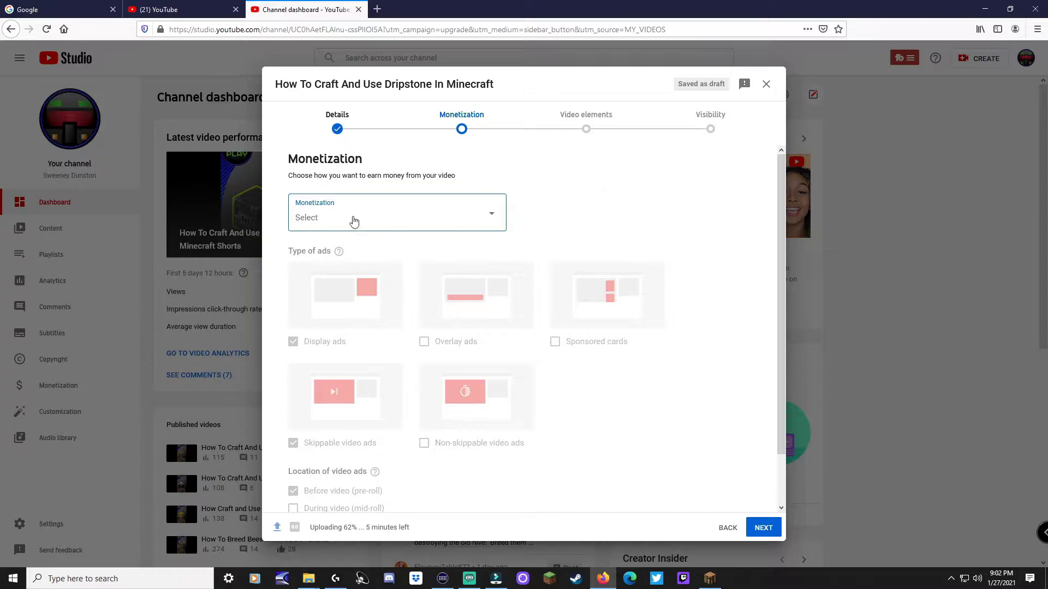
- Turn monetization on for the video, keeping the default ad types, and advance to the ad suitability stage
left_click(492, 217)
left_click(307, 211)
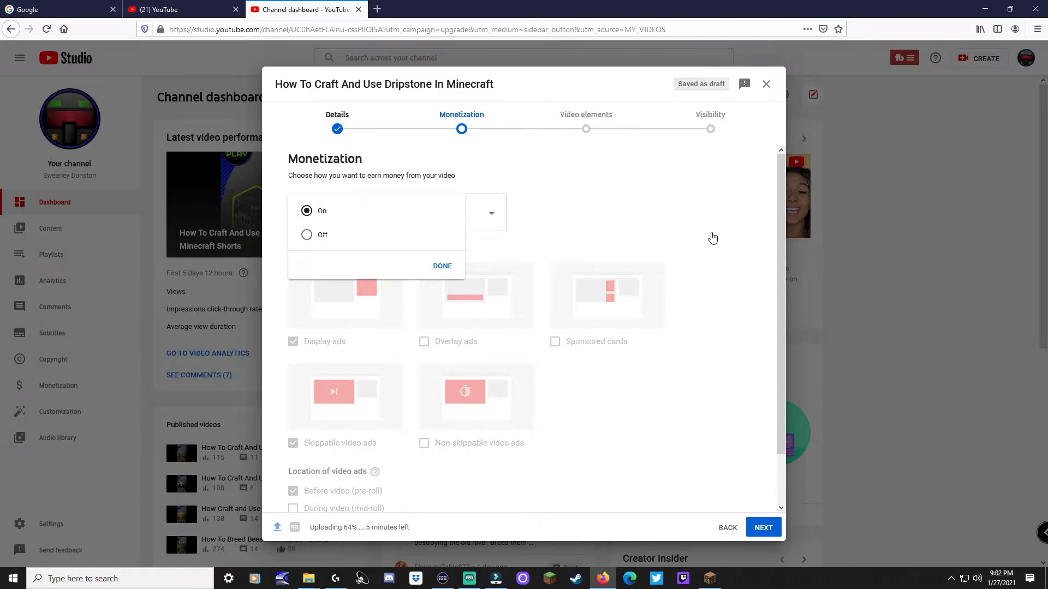
key("Tab")
left_click(441, 268)
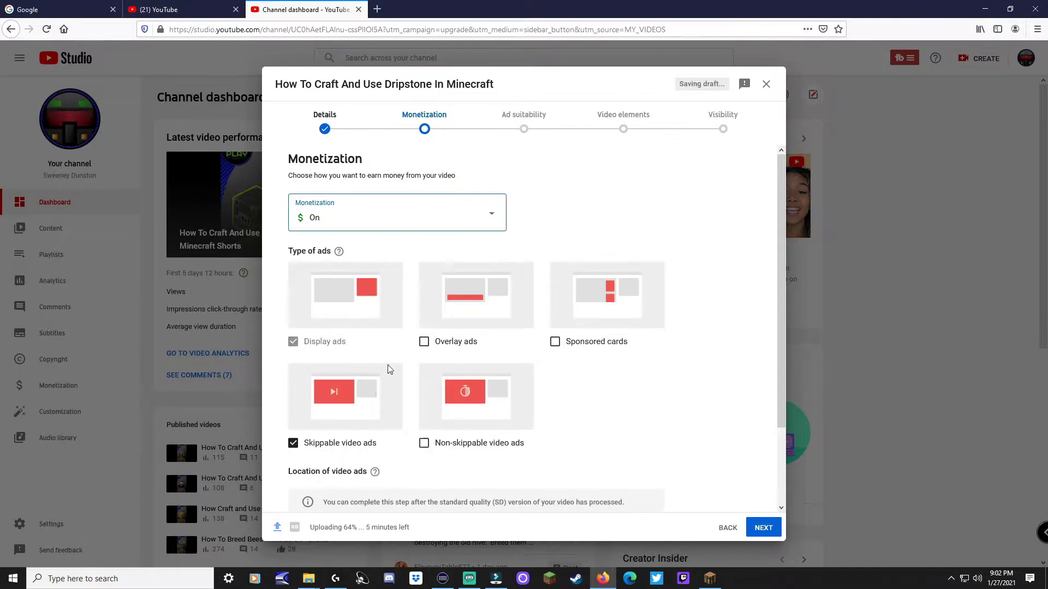
scroll(319, 351, "down", 1)
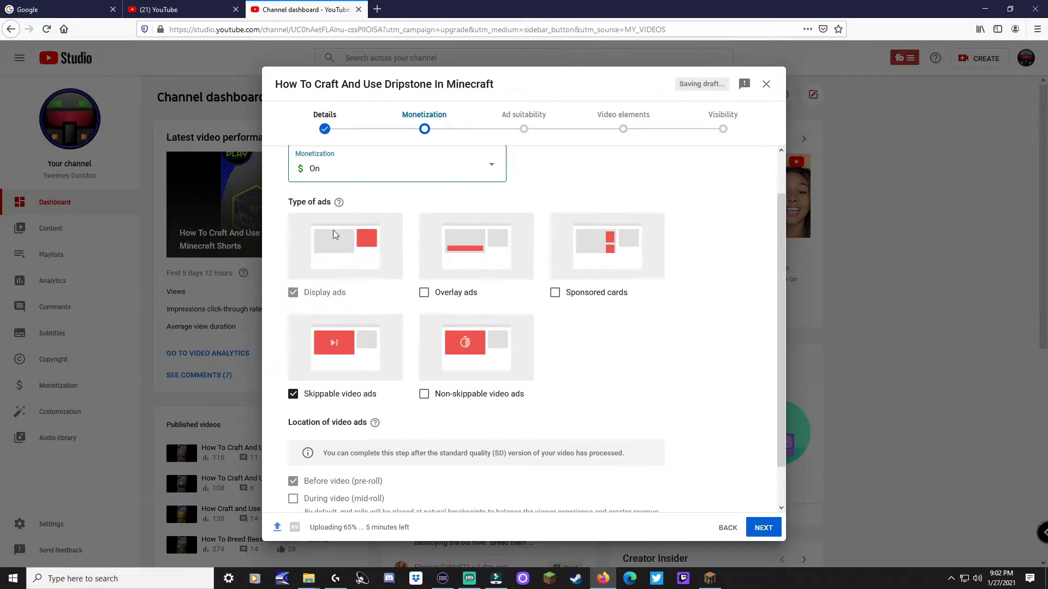
scroll(349, 259, "down", 1)
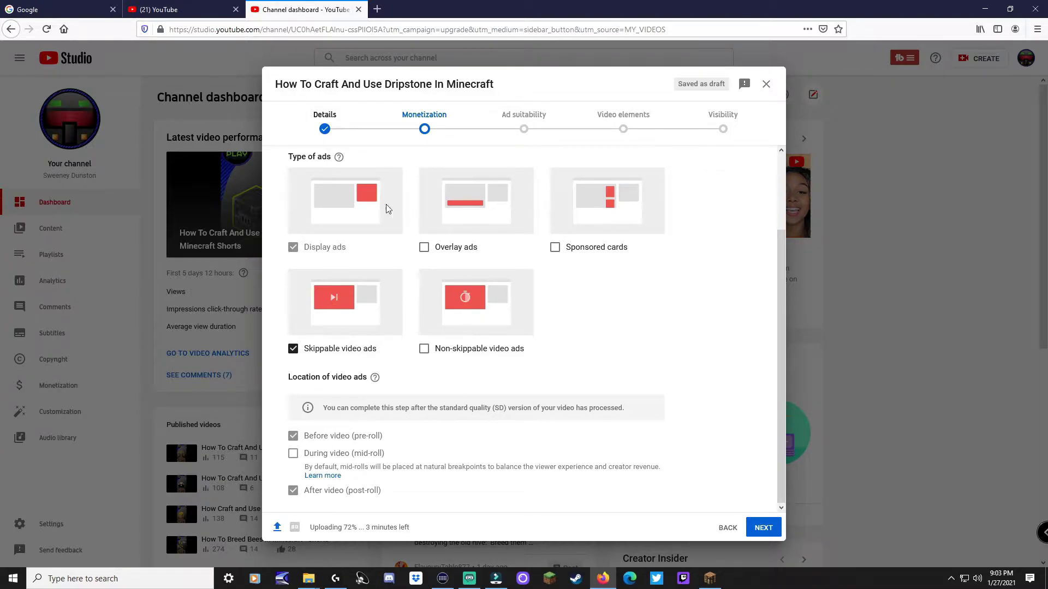
left_click(762, 528)
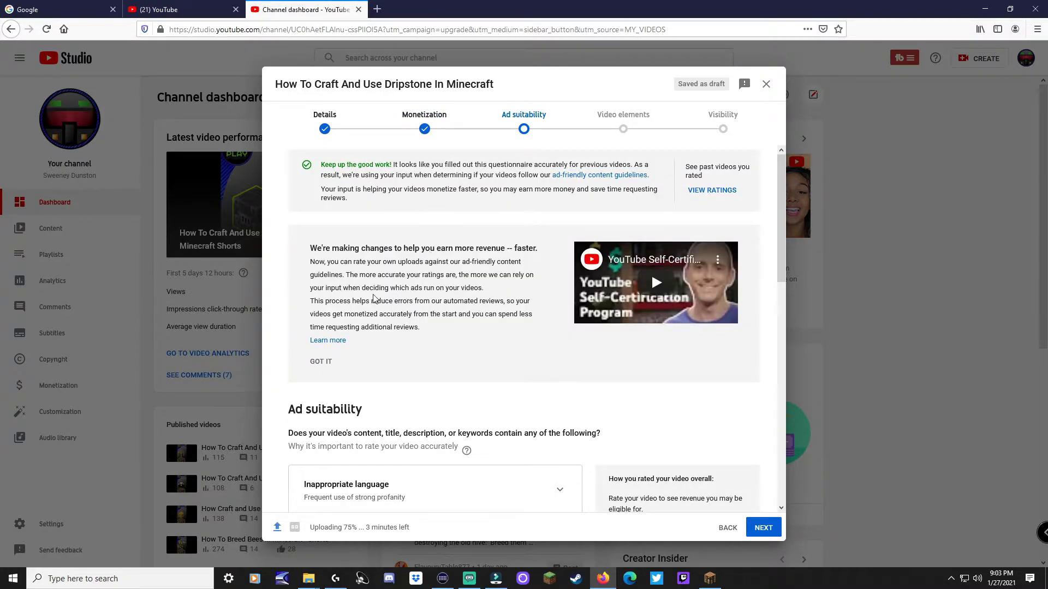
- Rate the video's ad suitability as "None of the above" and advance to the video elements stage
scroll(374, 328, "down", 3)
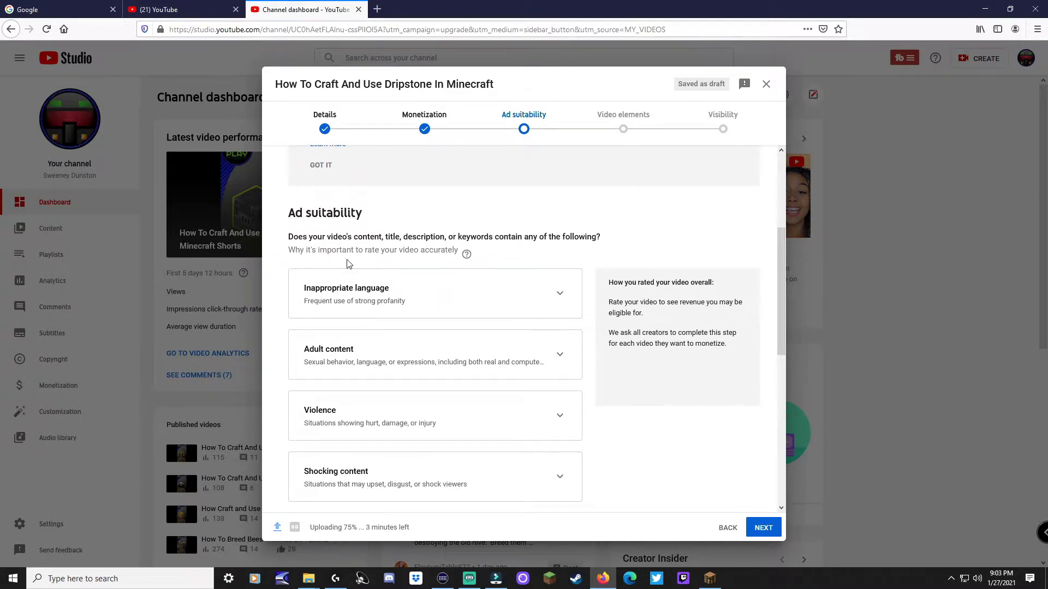
scroll(377, 251, "down", 1)
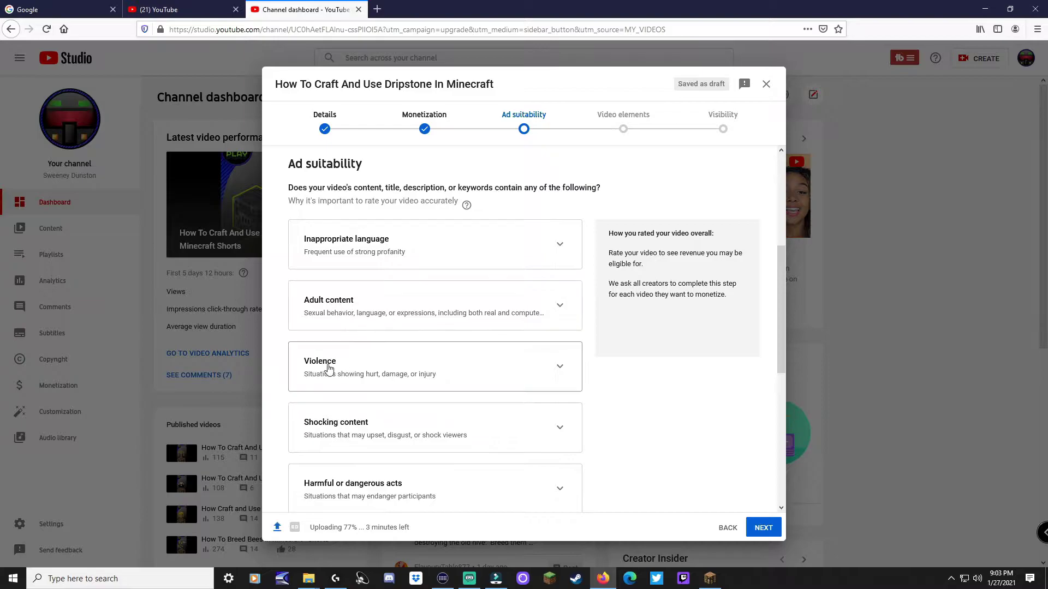
scroll(341, 355, "down", 6)
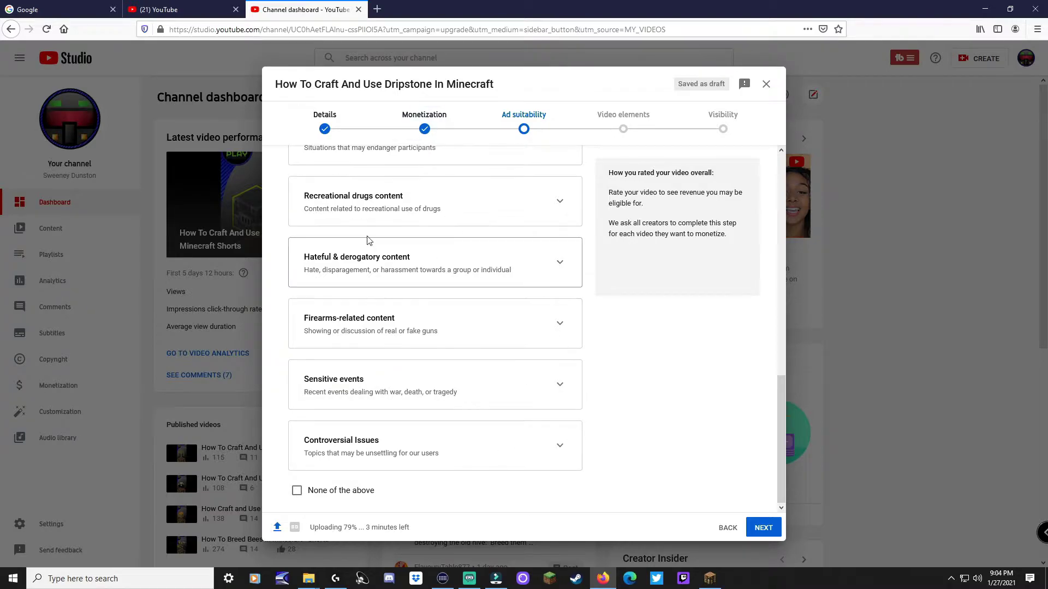
left_click(297, 491)
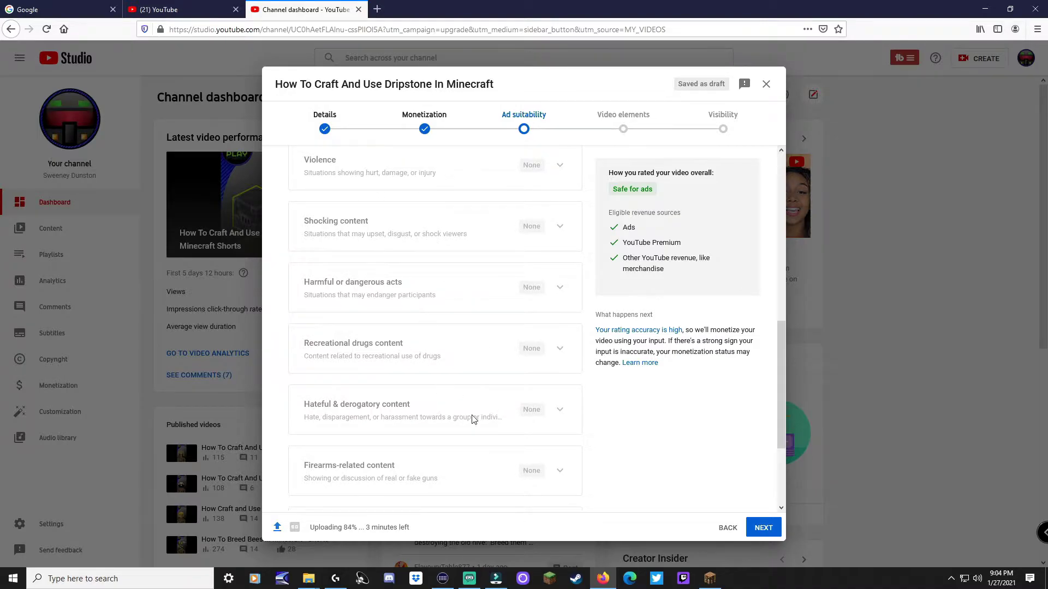
scroll(470, 285, "down", 3)
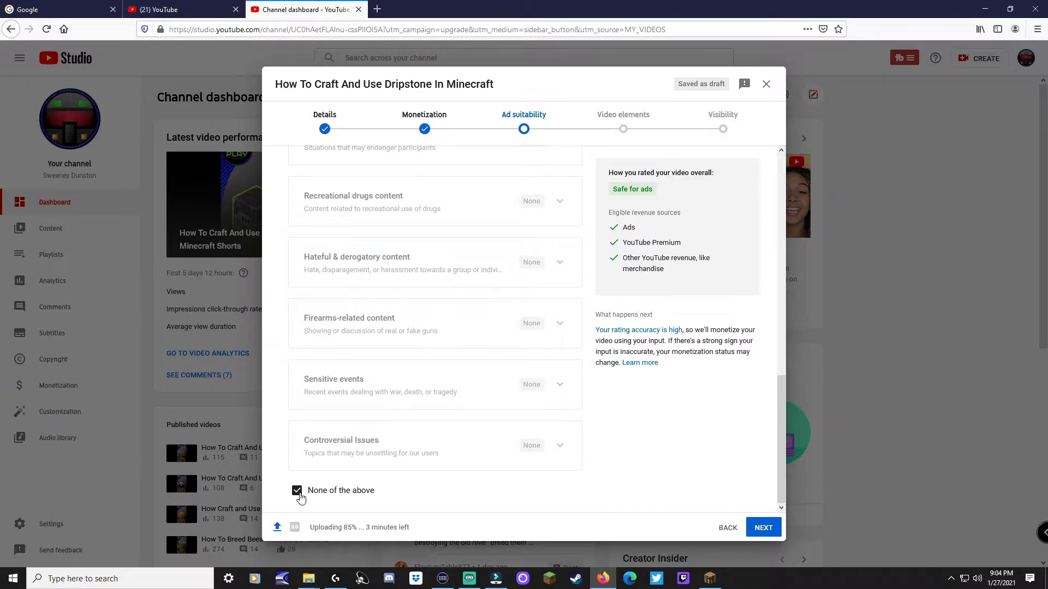
left_click(761, 529)
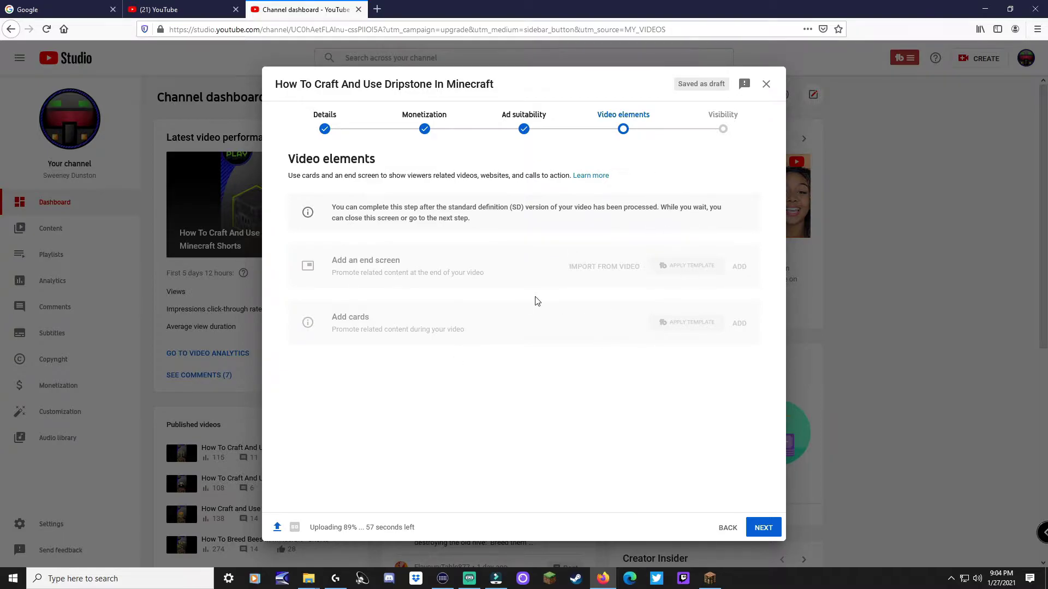
- Skip the video elements, save the upload with Unlisted visibility, and close the processing notice
left_click(762, 527)
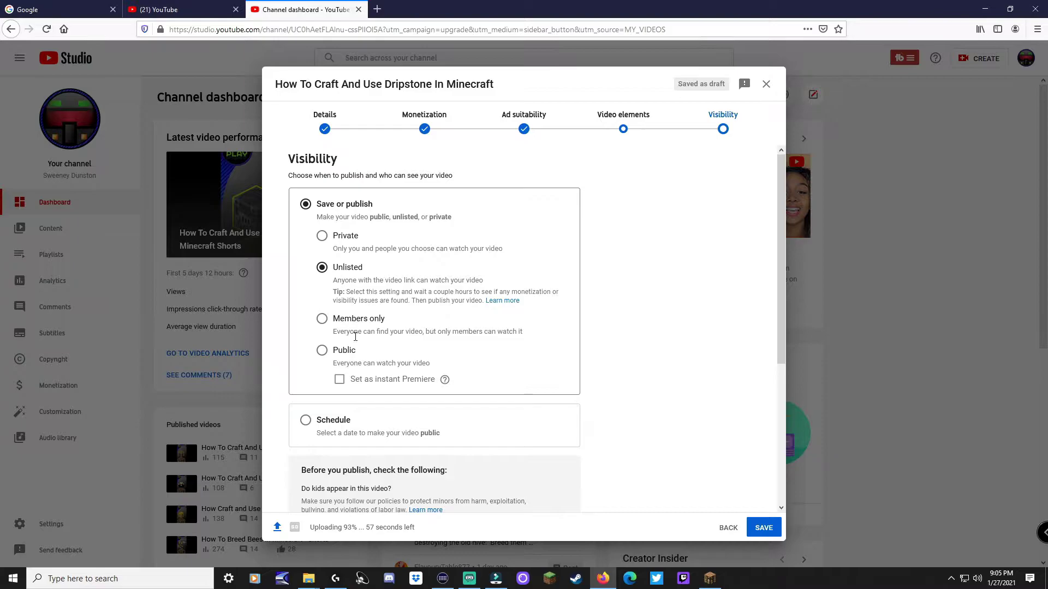
scroll(351, 411, "down", 2)
scroll(351, 410, "down", 3)
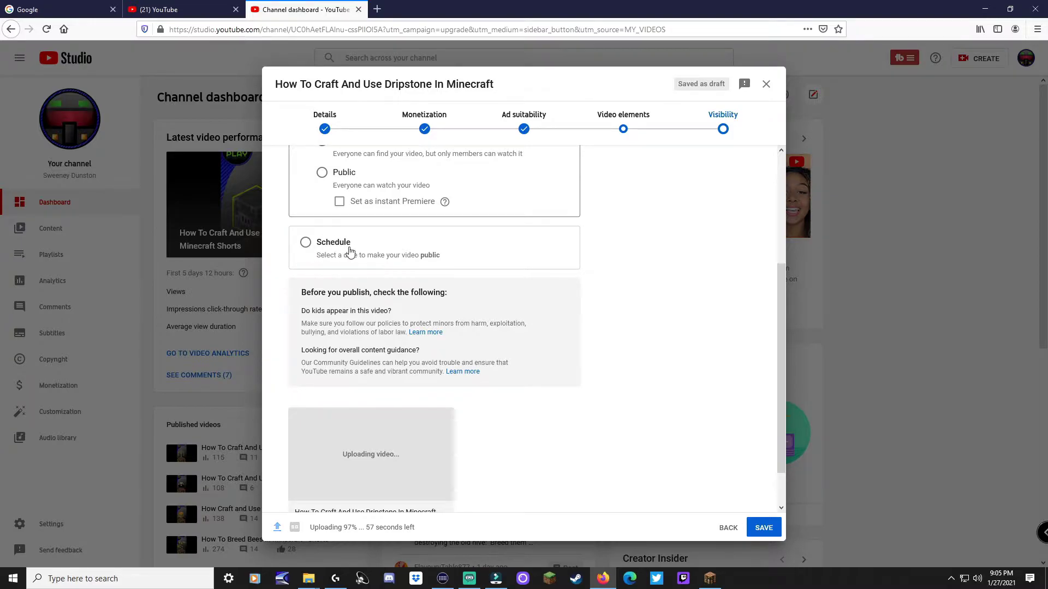
scroll(354, 249, "down", 2)
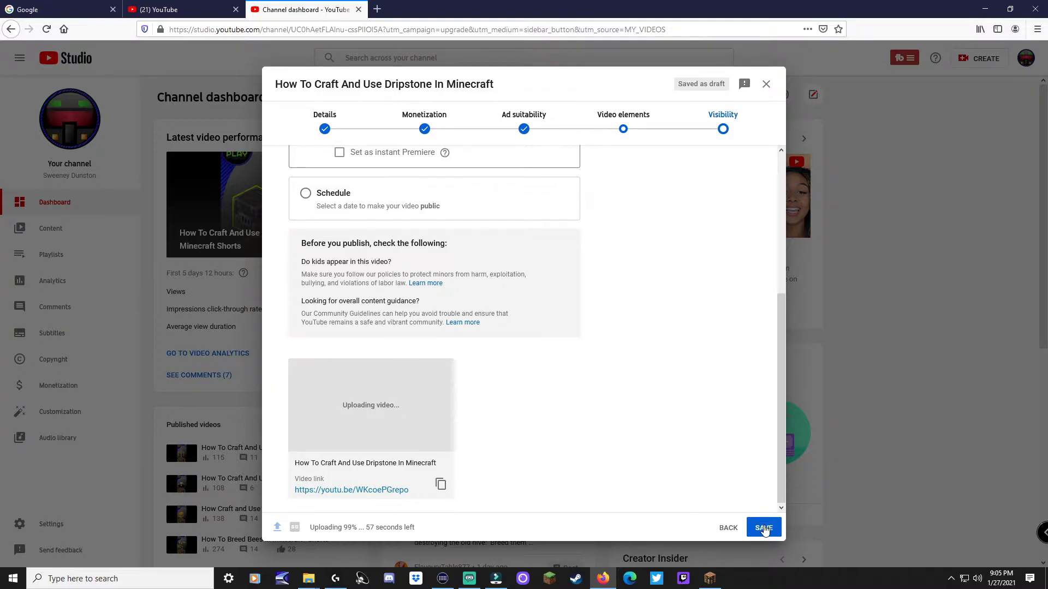
left_click(764, 529)
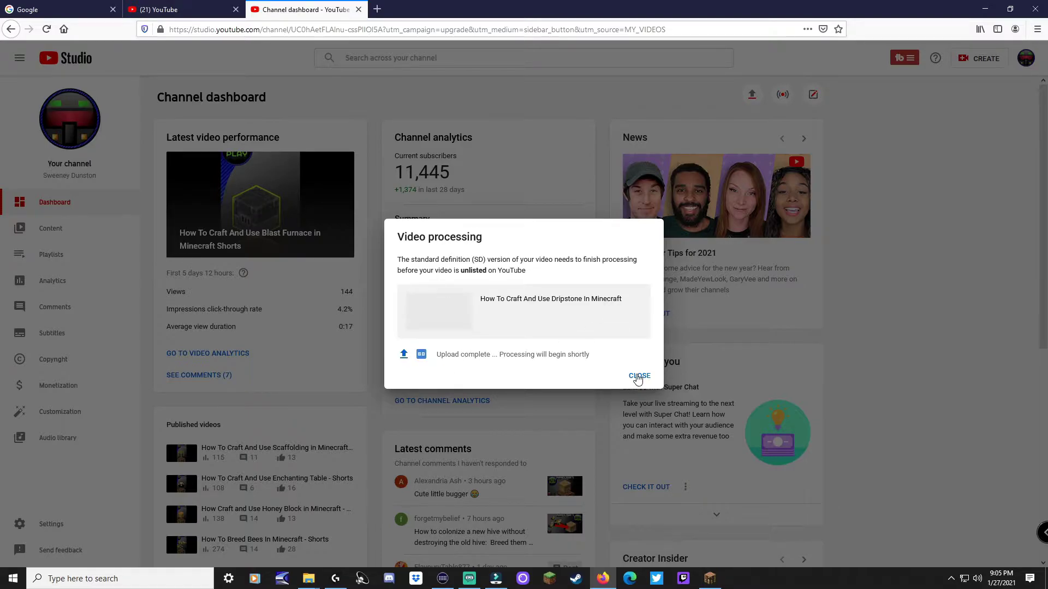
left_click(640, 376)
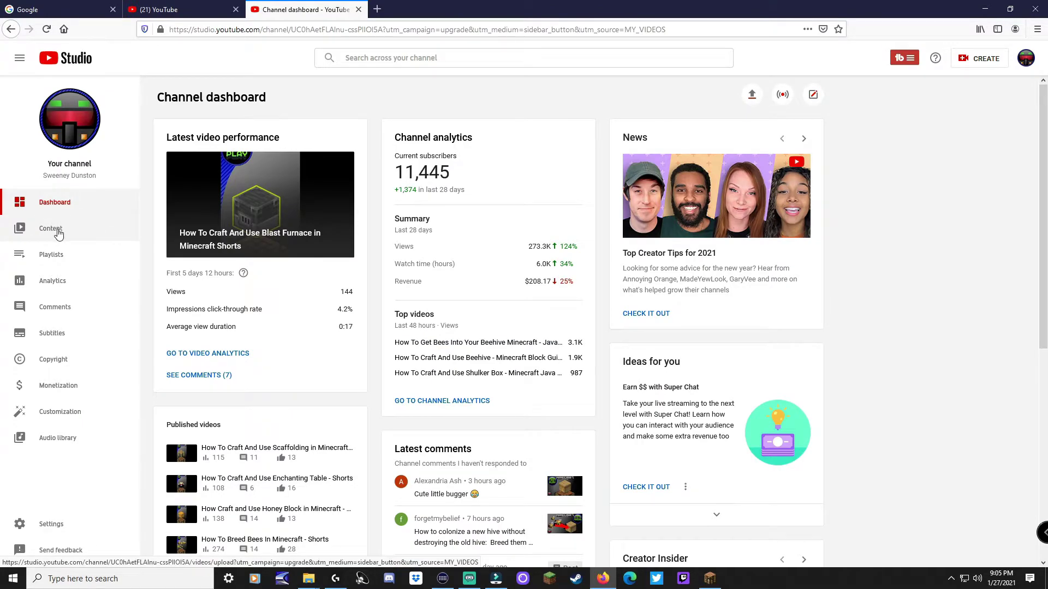
- Open the details page of the newly uploaded Dripstone video from the channel's content list
left_click(79, 233)
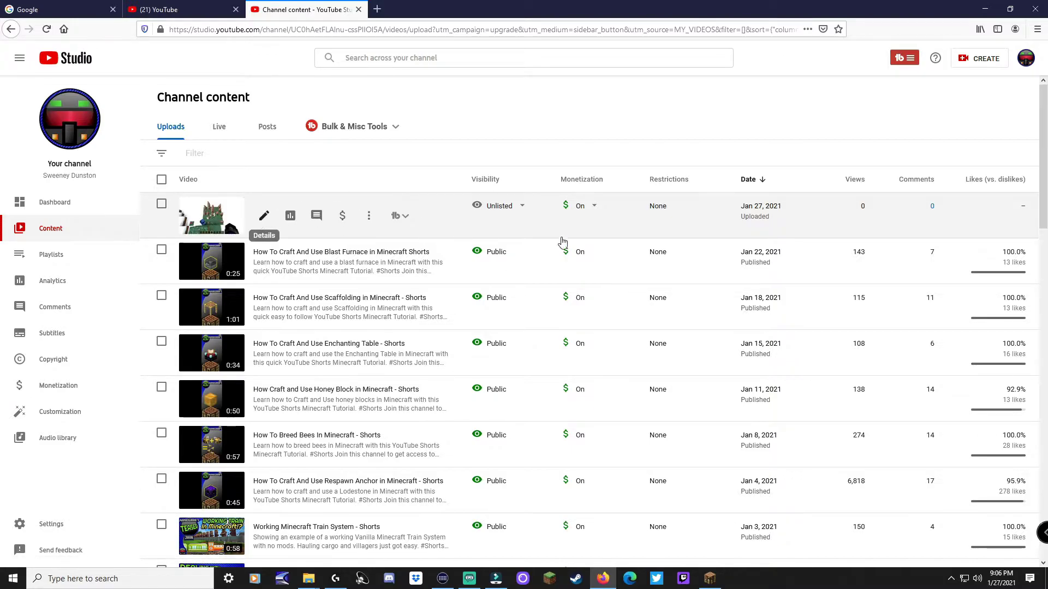
left_click(264, 215)
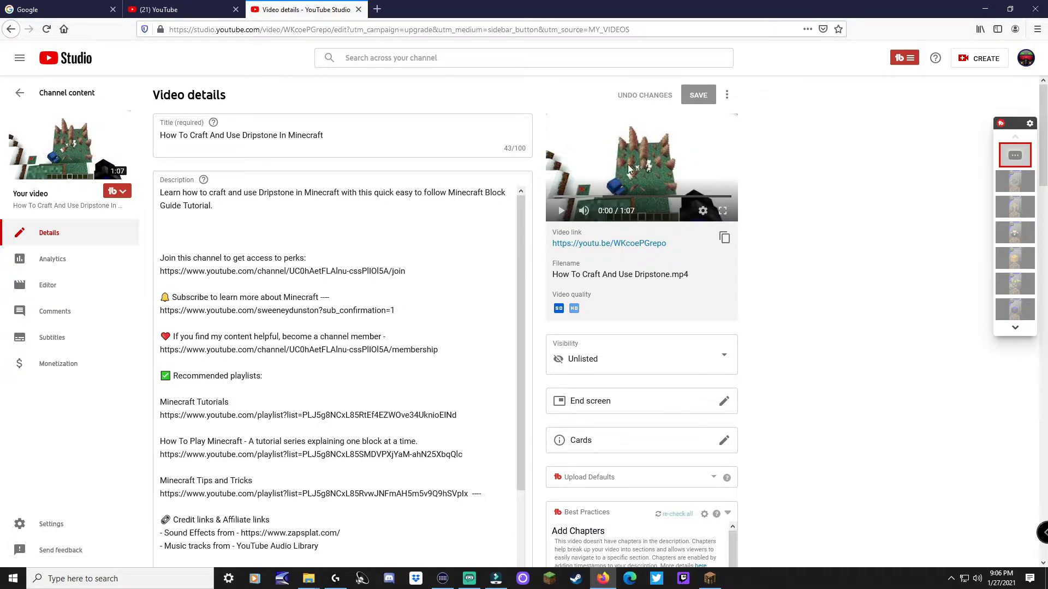
mouse_move(70, 159)
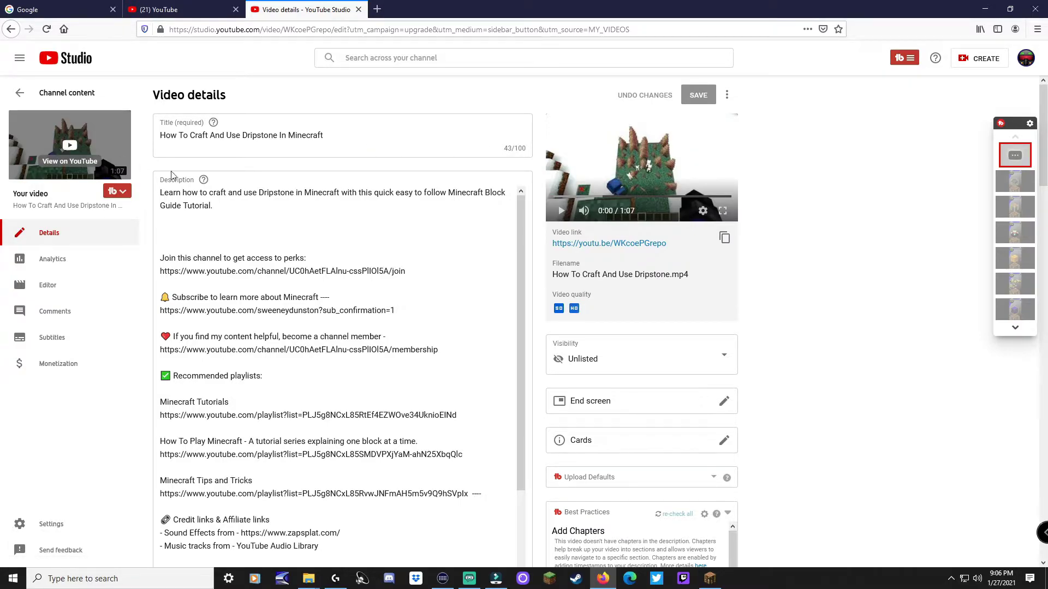
- Use Keyword Explorer to add video tags such as "how to craft and use dripstone in minecraft", "minecraft dripstone block", "minecraft guide" and "minecraft tutorial"
scroll(342, 308, "down", 15)
scroll(341, 308, "down", 3)
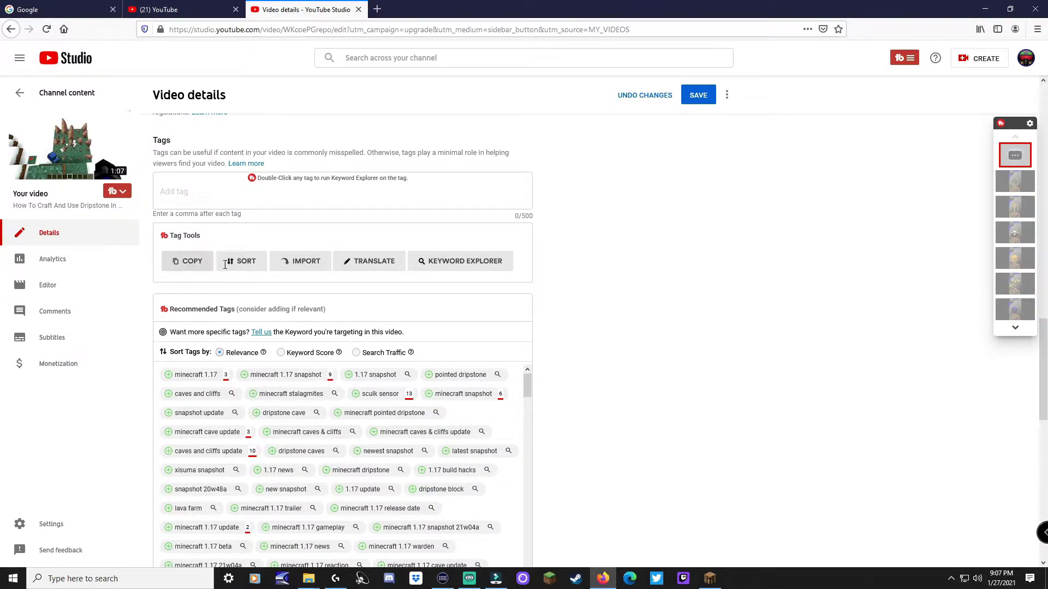
left_click(458, 266)
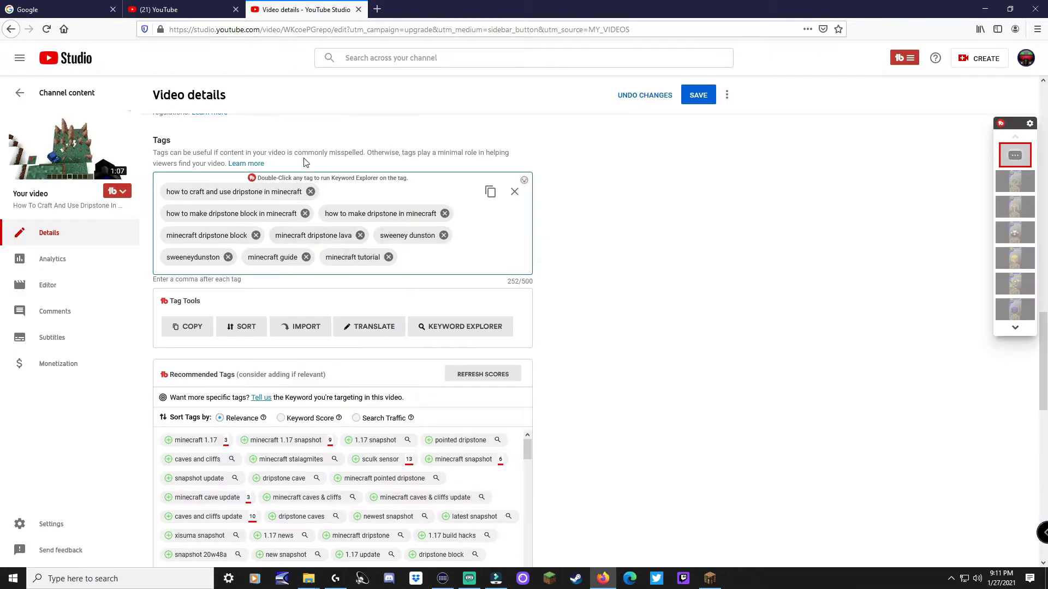
scroll(568, 302, "down", 8)
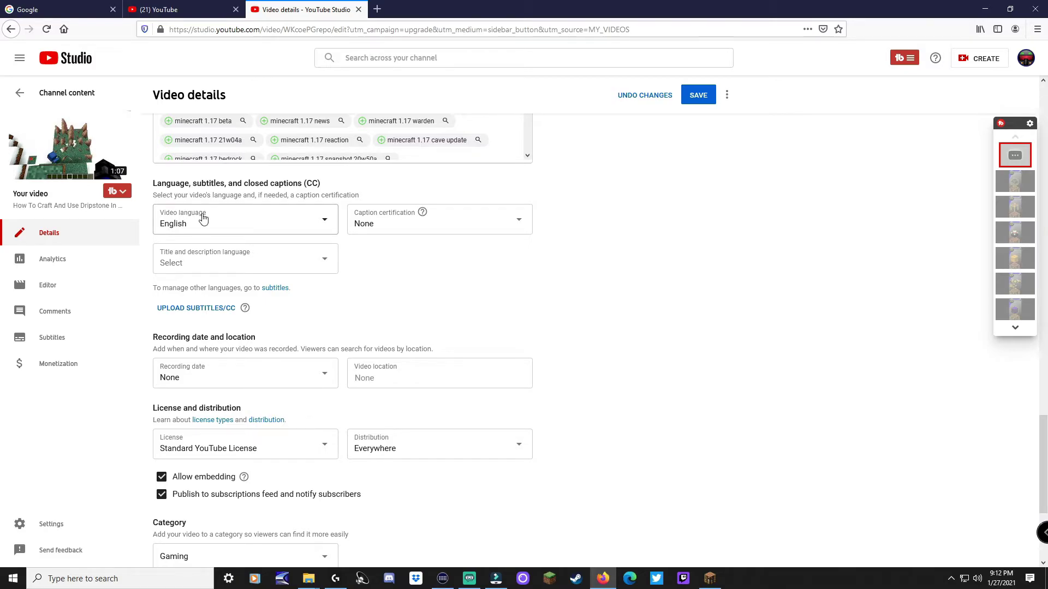
- Set the video's game title to Minecraft in the Gaming category
scroll(173, 203, "down", 3)
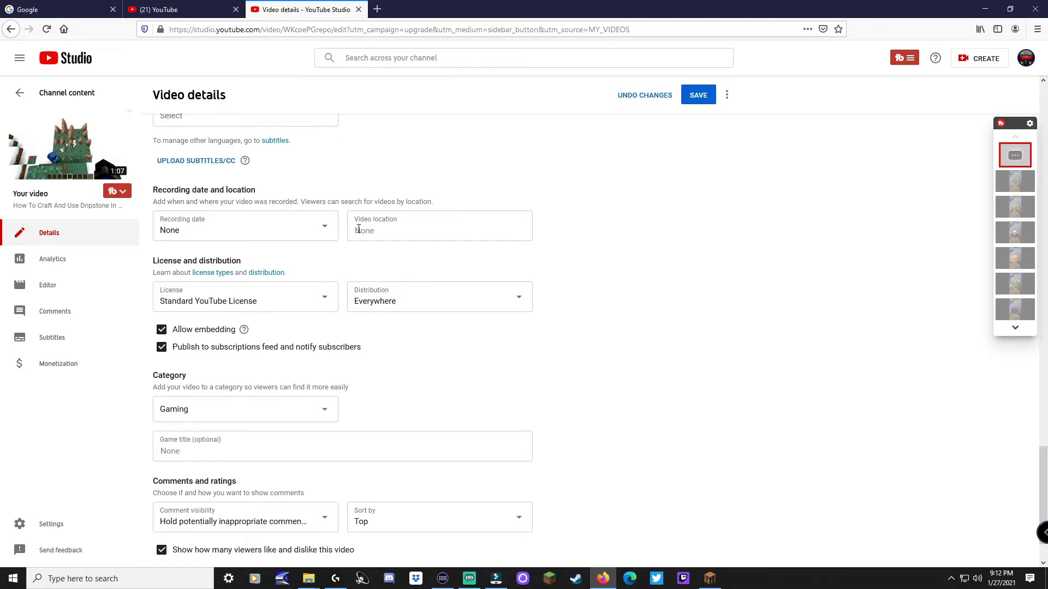
scroll(177, 247, "down", 1)
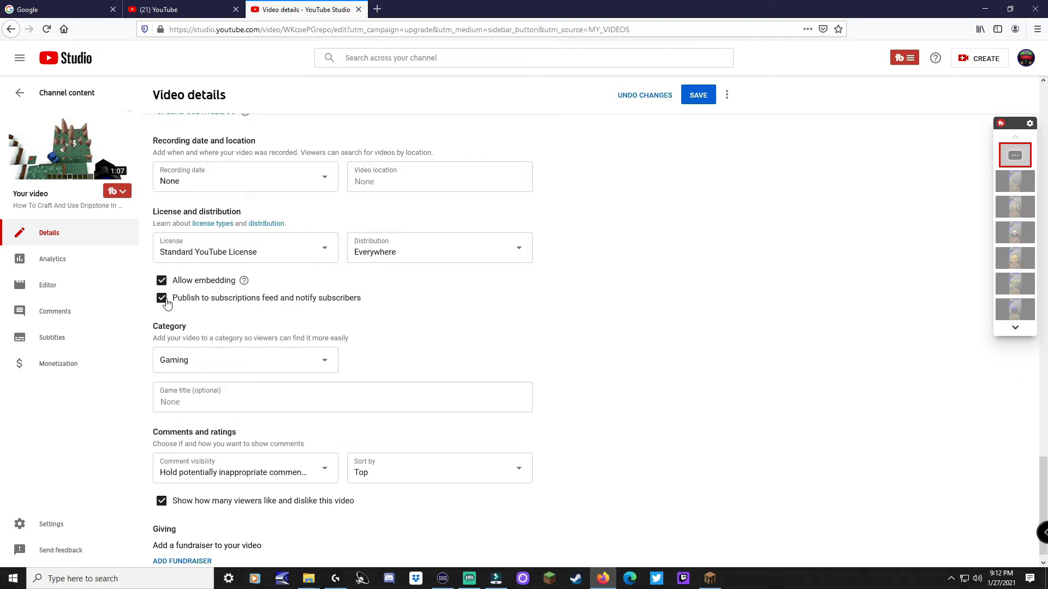
scroll(162, 322, "down", 1)
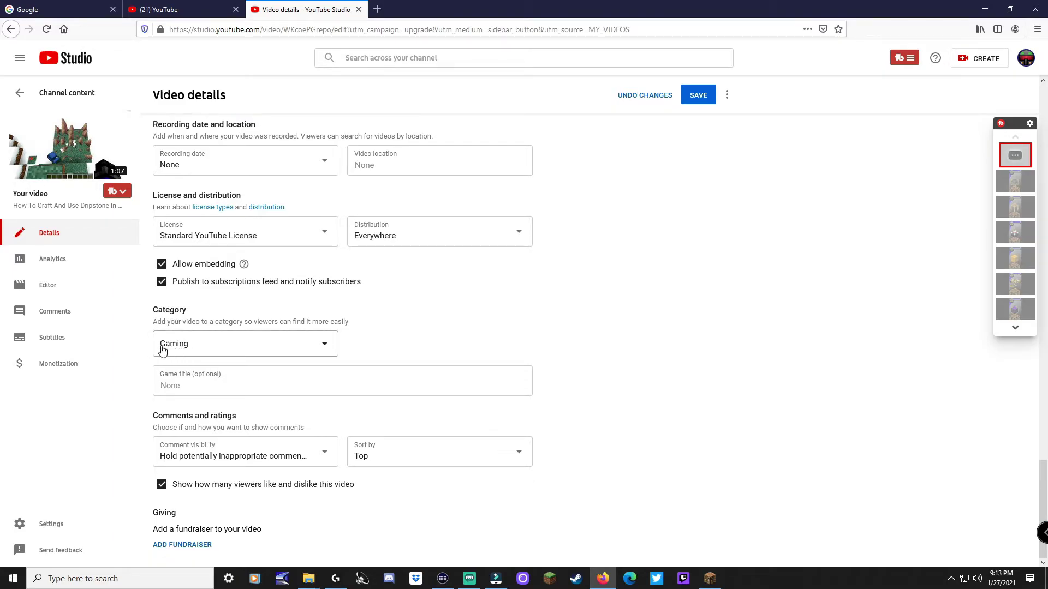
left_click(176, 387)
type("Minecraft")
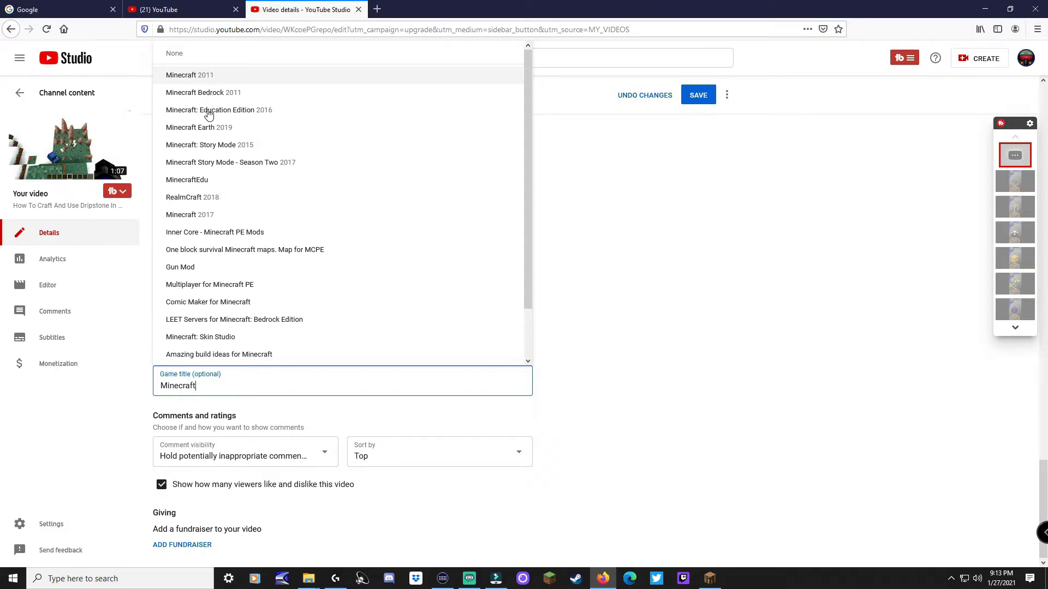
key("Tab")
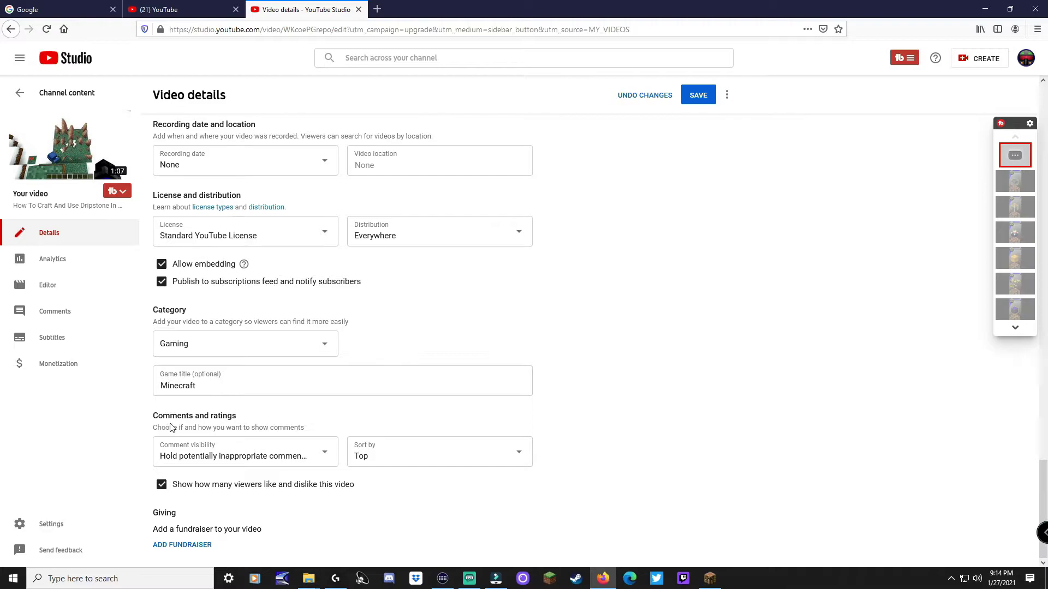
- Keep comment visibility on "Hold potentially inappropriate comments for review" and leave the viewer like and dislike counts shown
left_click(325, 457)
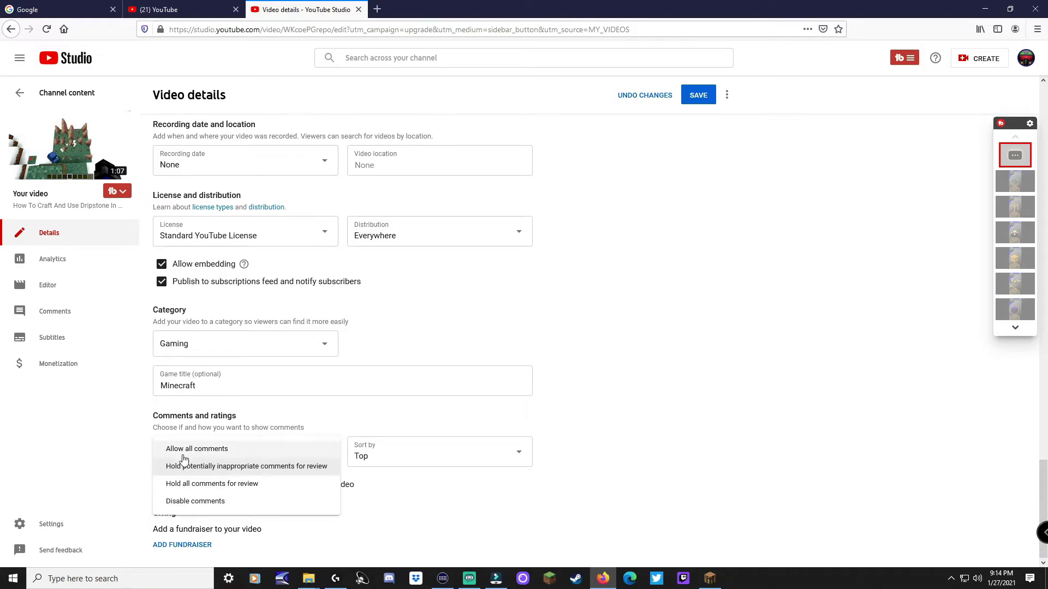
left_click(241, 465)
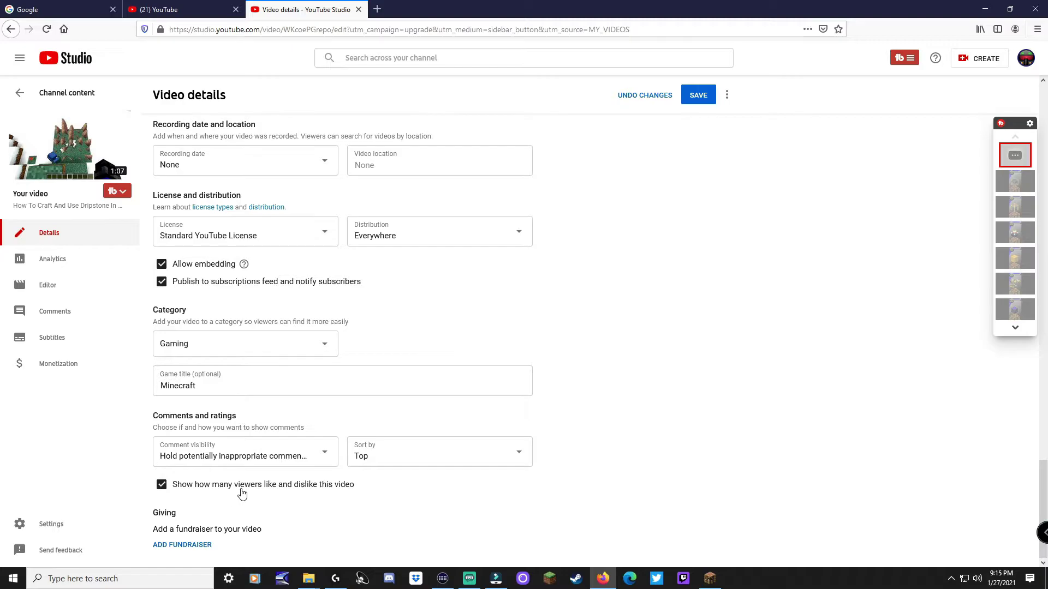
left_click(161, 485)
left_click(162, 486)
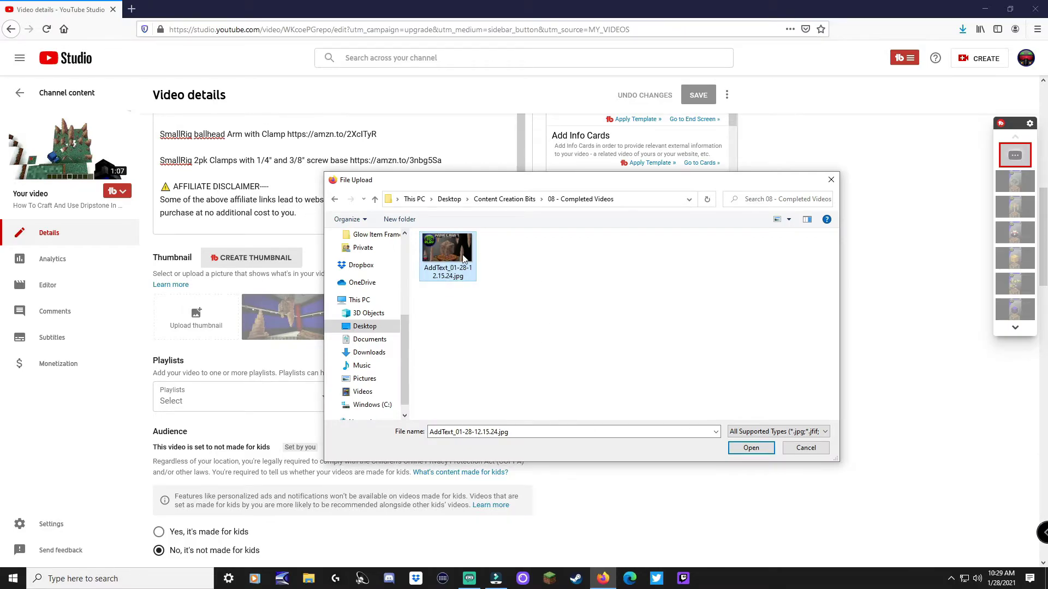
- Upload AddText_01-28-12.15.24.jpg as the video's custom thumbnail
left_click(752, 448)
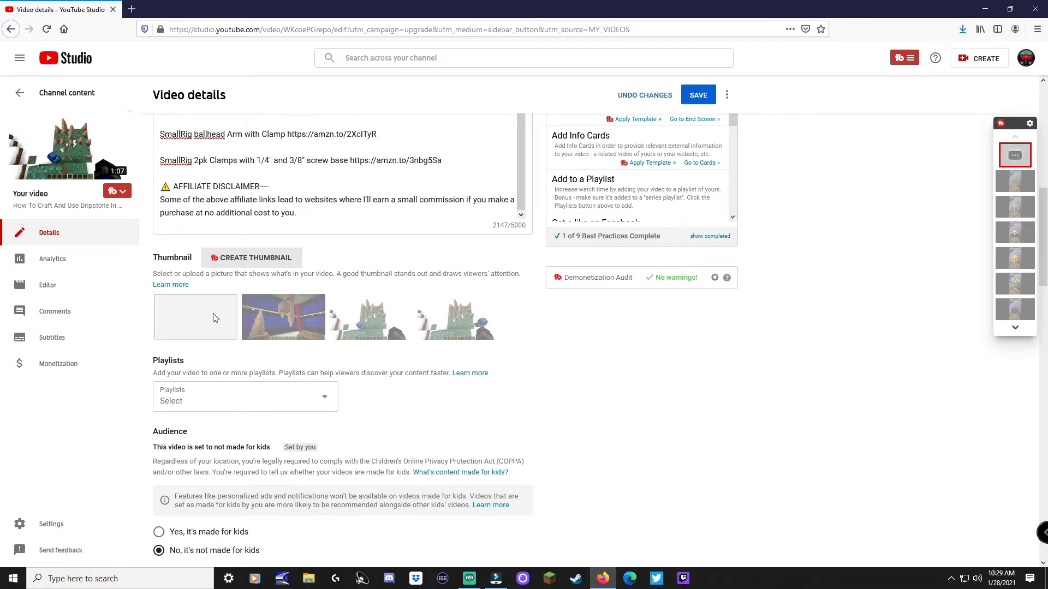
scroll(812, 351, "down", 2)
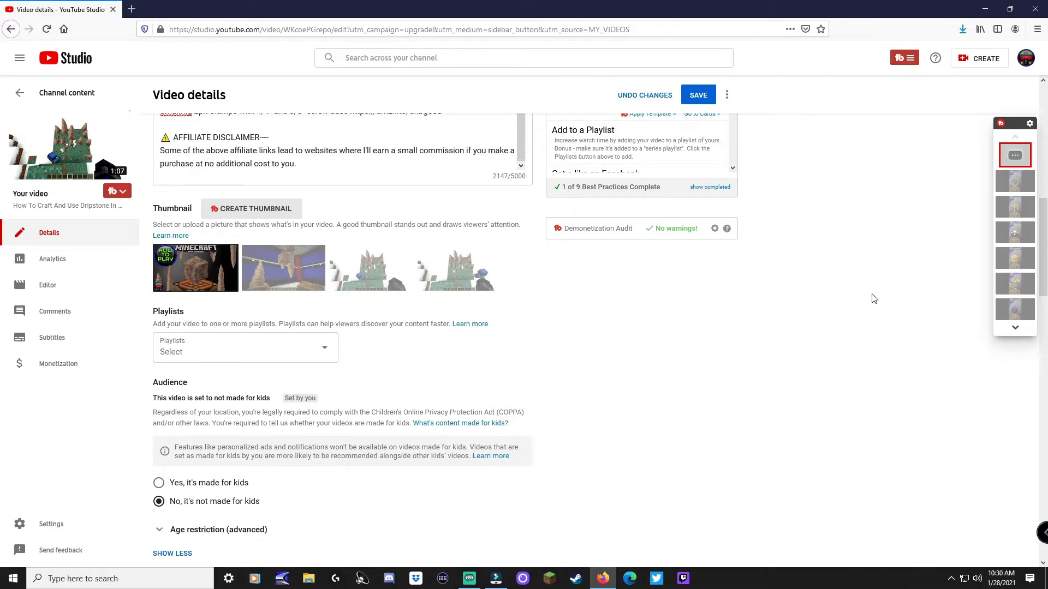
- Add an end screen using the "1 video, 1 subscribe" layout that has both elements along the top of the frame
scroll(874, 297, "up", 6)
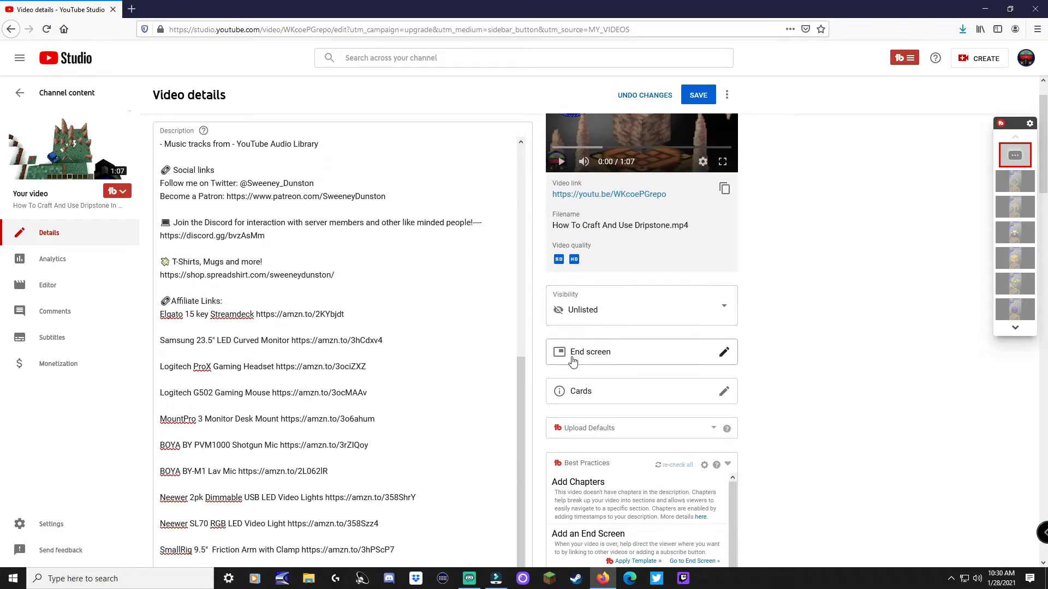
left_click(726, 358)
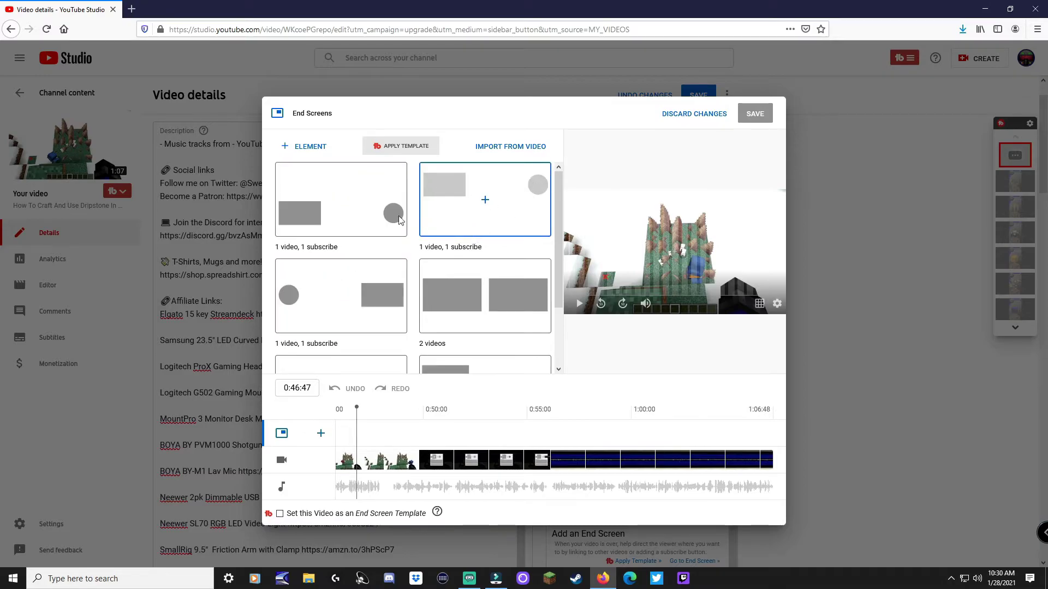
left_click(485, 203)
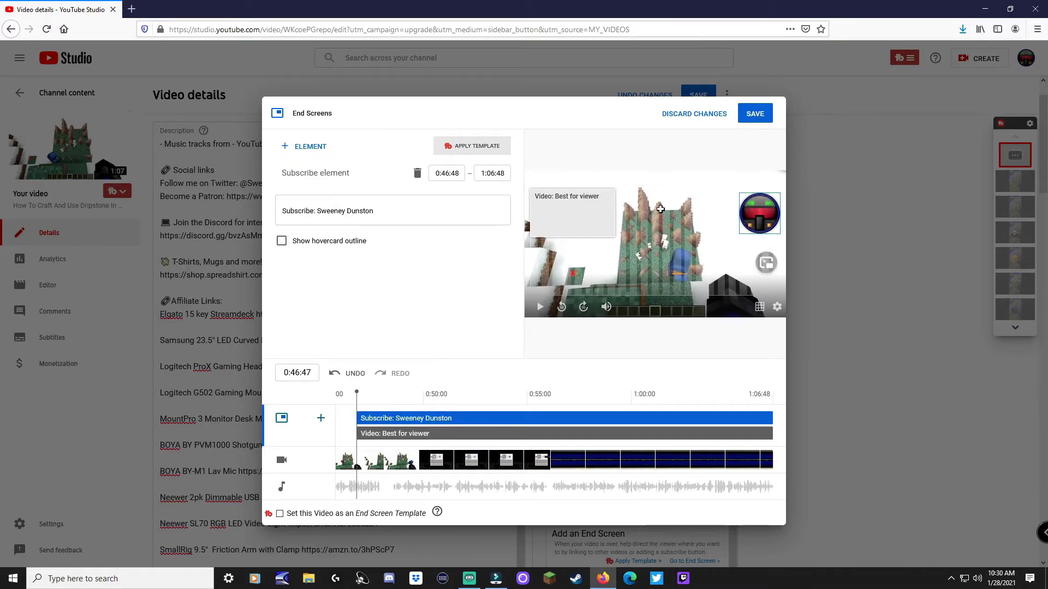
- Set the end screen's video element to start at 0:56:09 and its subscribe element to start at 0:56:59
left_click_drag(358, 418, 442, 423)
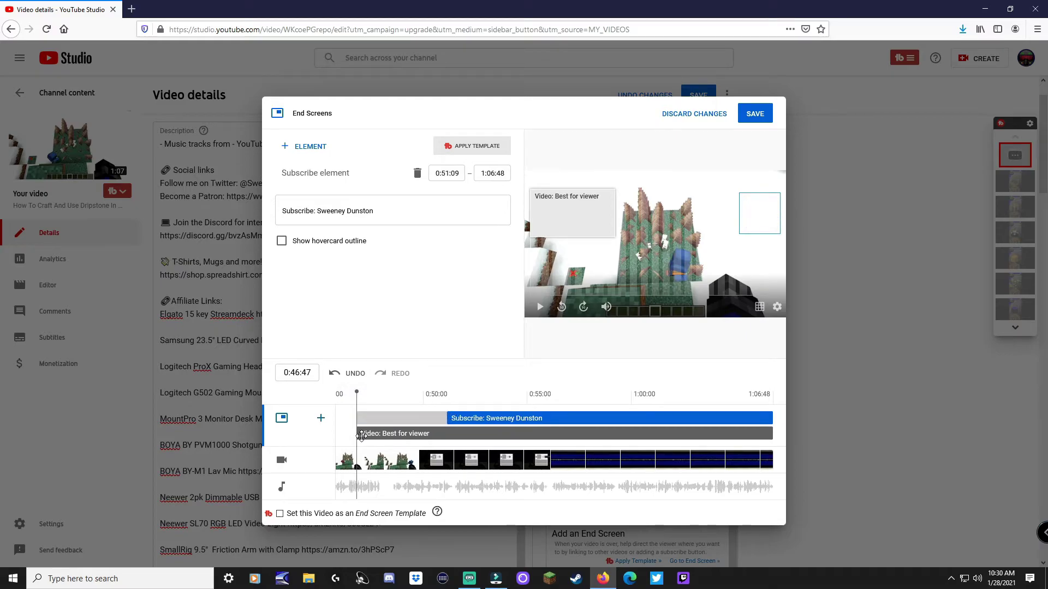
left_click_drag(357, 434, 471, 434)
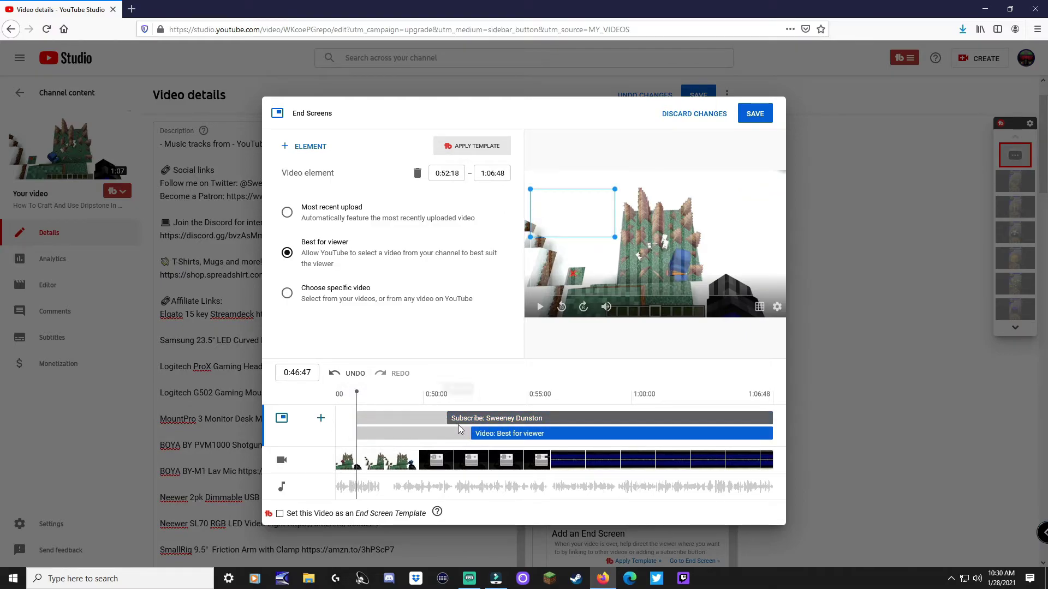
left_click(550, 395)
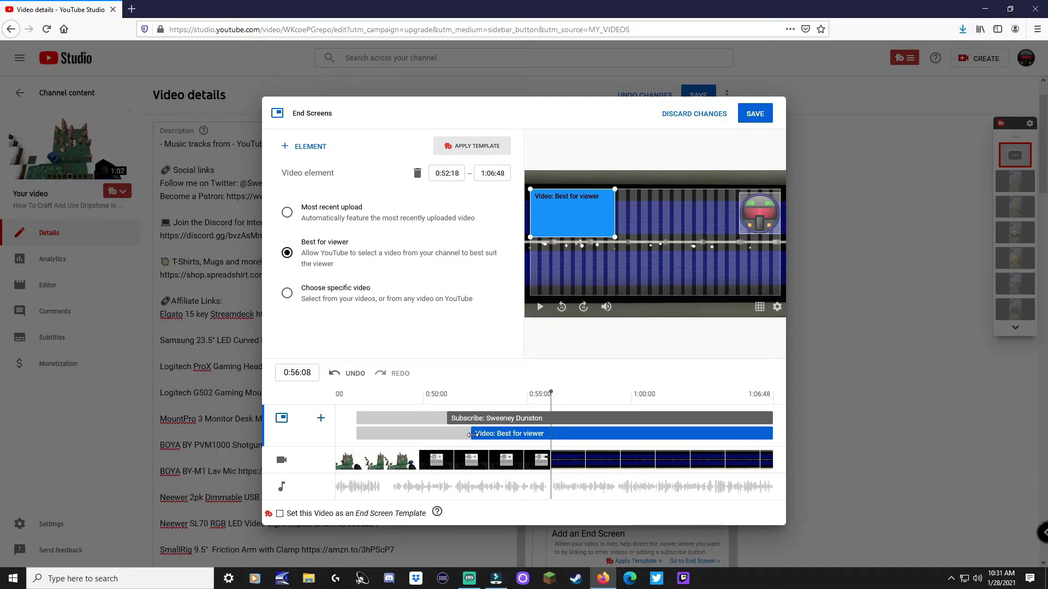
left_click_drag(472, 435, 550, 433)
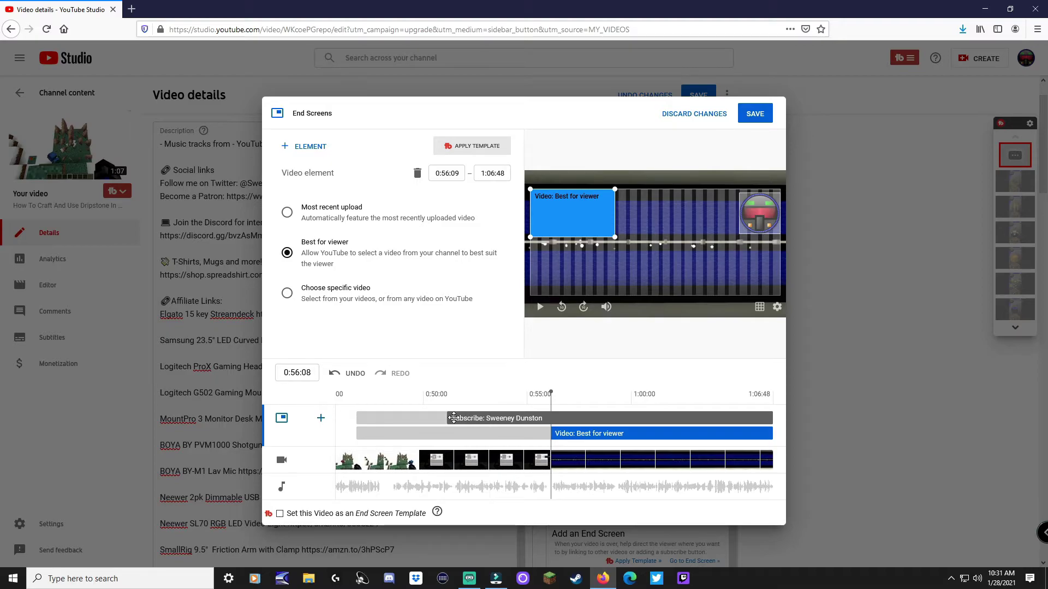
left_click_drag(448, 418, 572, 419)
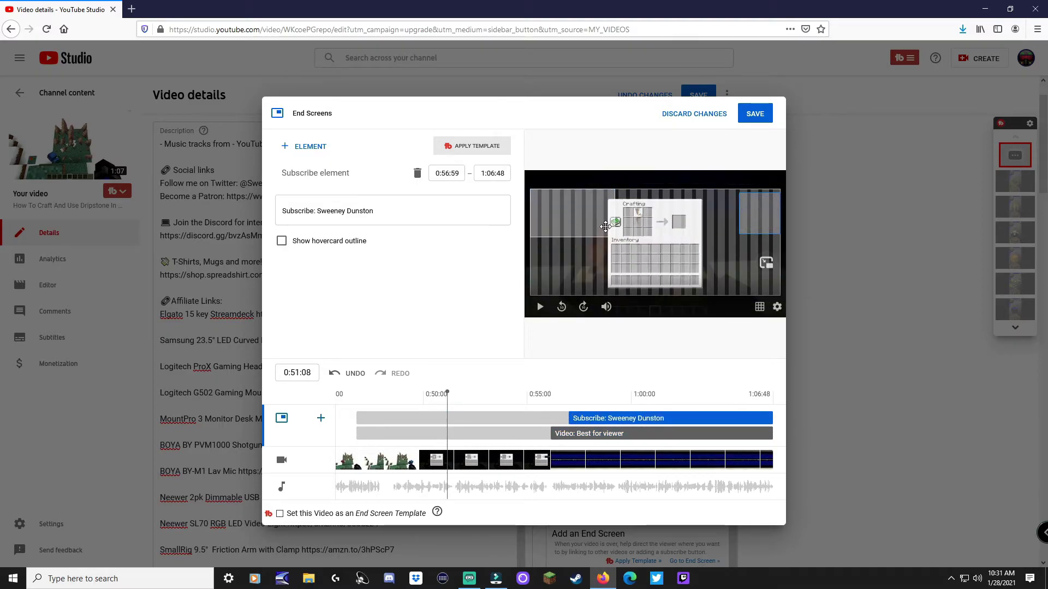
- Reposition the end screen elements at mid-height of the video frame, with the subscribe element left of the video element
left_click(576, 235)
left_click_drag(576, 237, 576, 248)
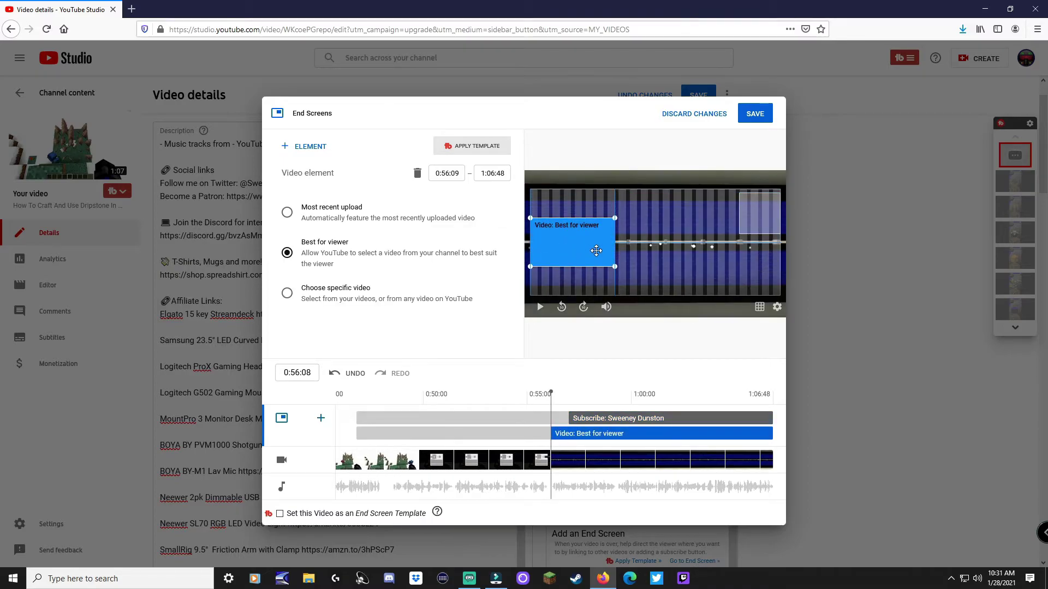
left_click(762, 232)
left_click_drag(762, 232, 657, 247)
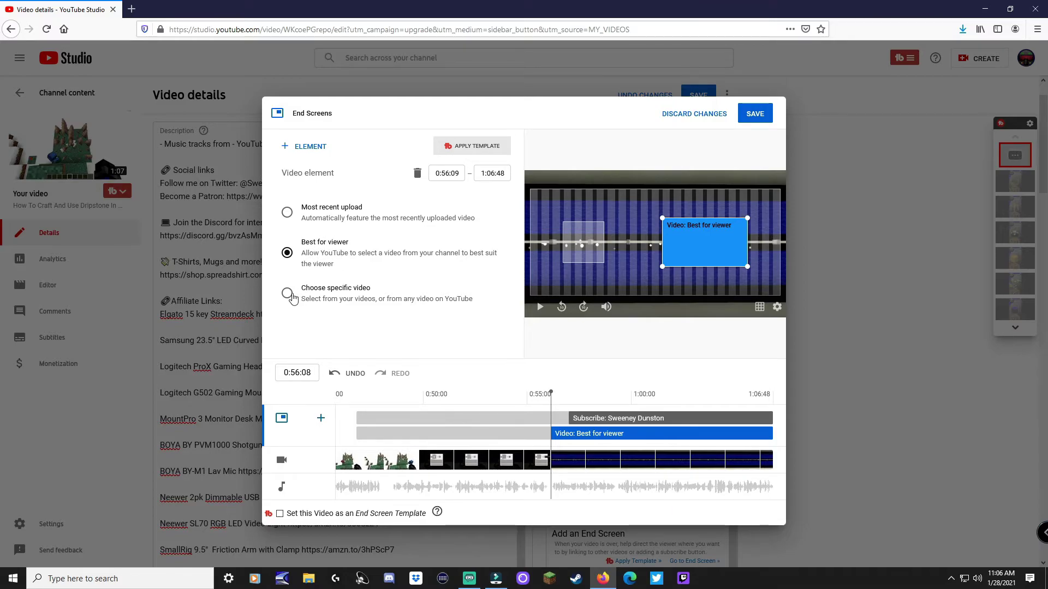
- Make the end screen's video element feature the specific video "How To Craft And Use Candle in Minecraft"
left_click(347, 295)
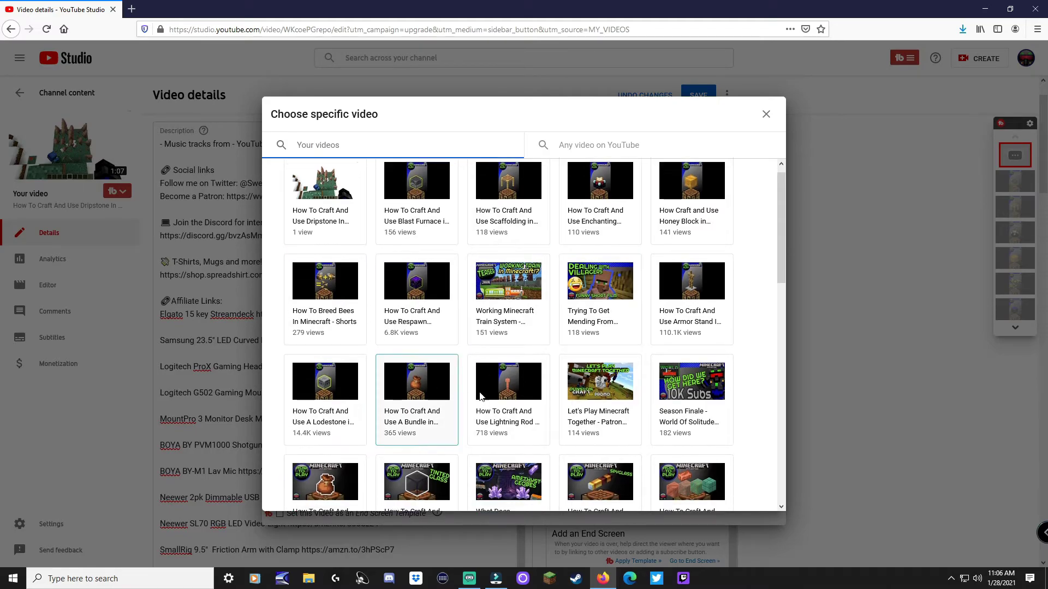
scroll(532, 387, "down", 2)
scroll(532, 388, "down", 1)
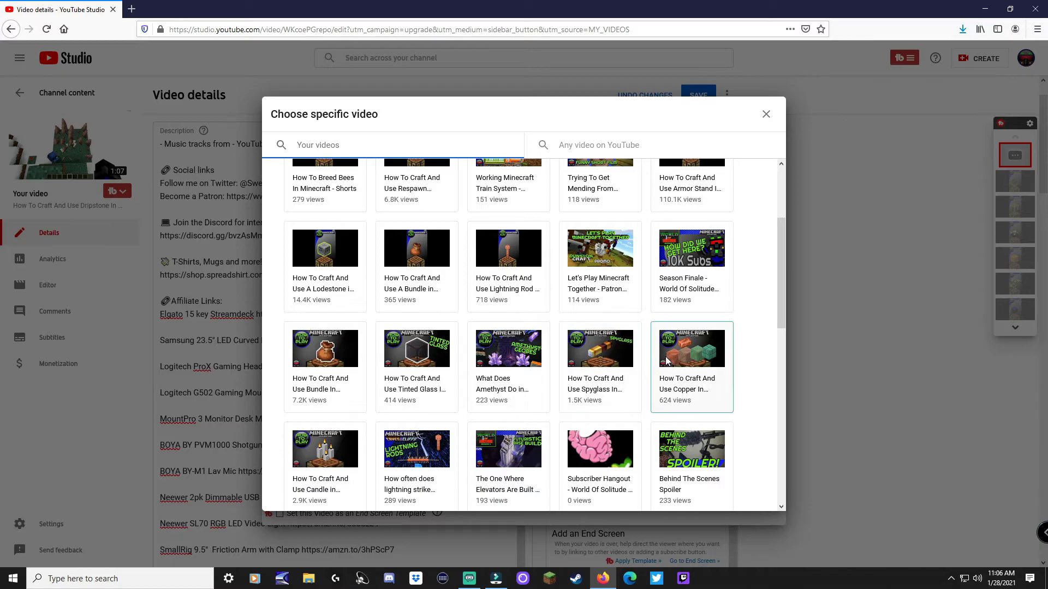
scroll(334, 412, "down", 1)
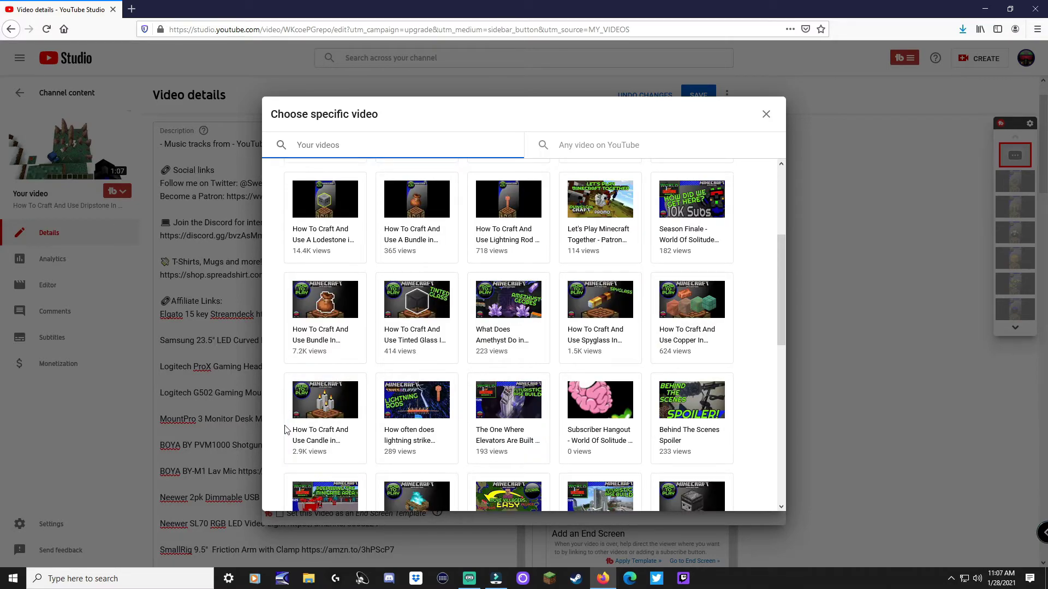
left_click(330, 416)
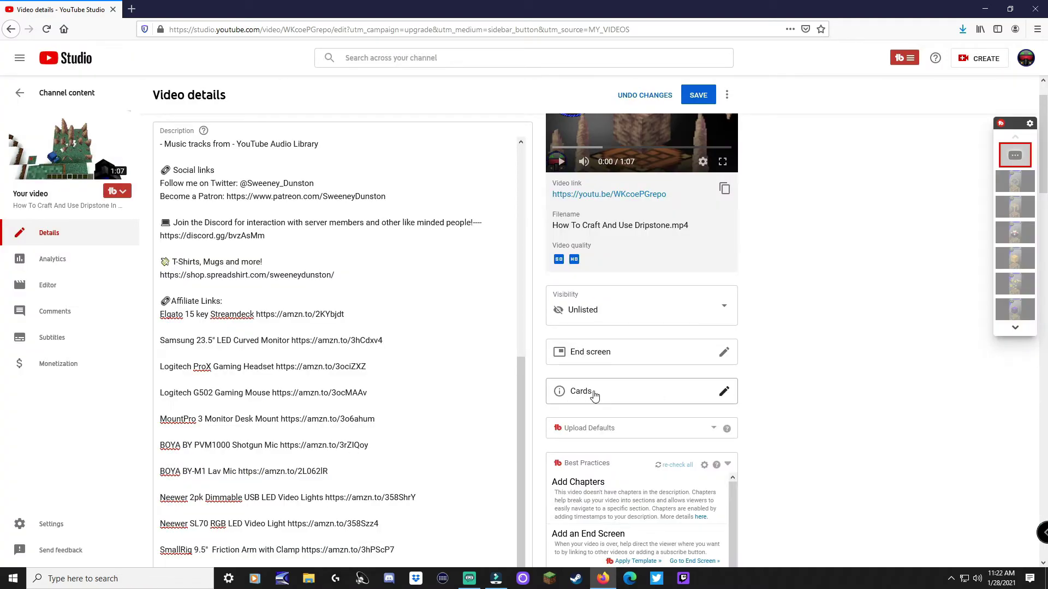
- Add a video card at 0:50:52 for "How To Craft And Use Candle in Minecraft" and save the video details
left_click(724, 393)
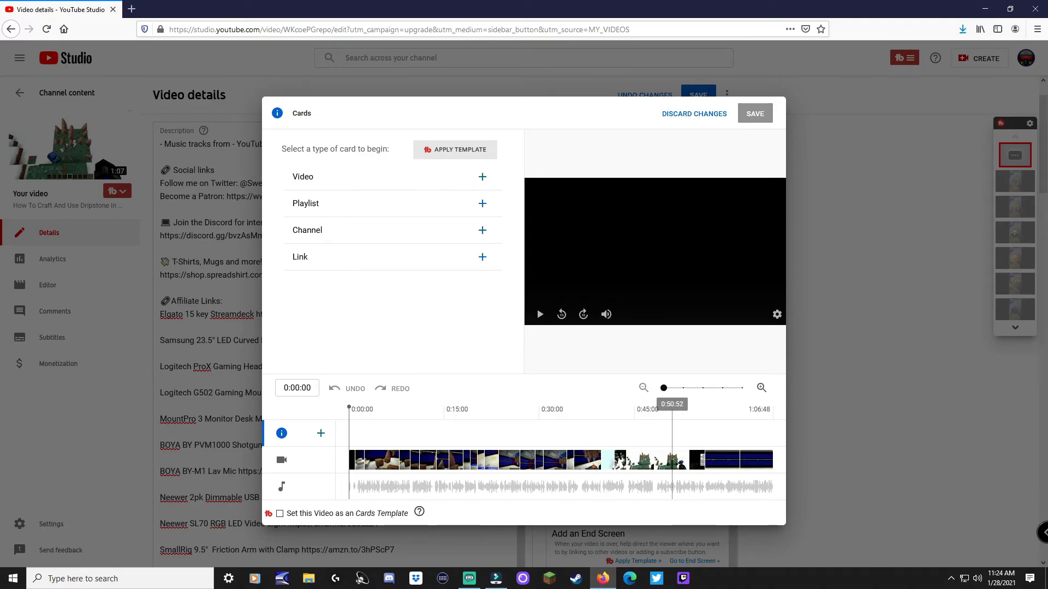
left_click(672, 442)
left_click(382, 176)
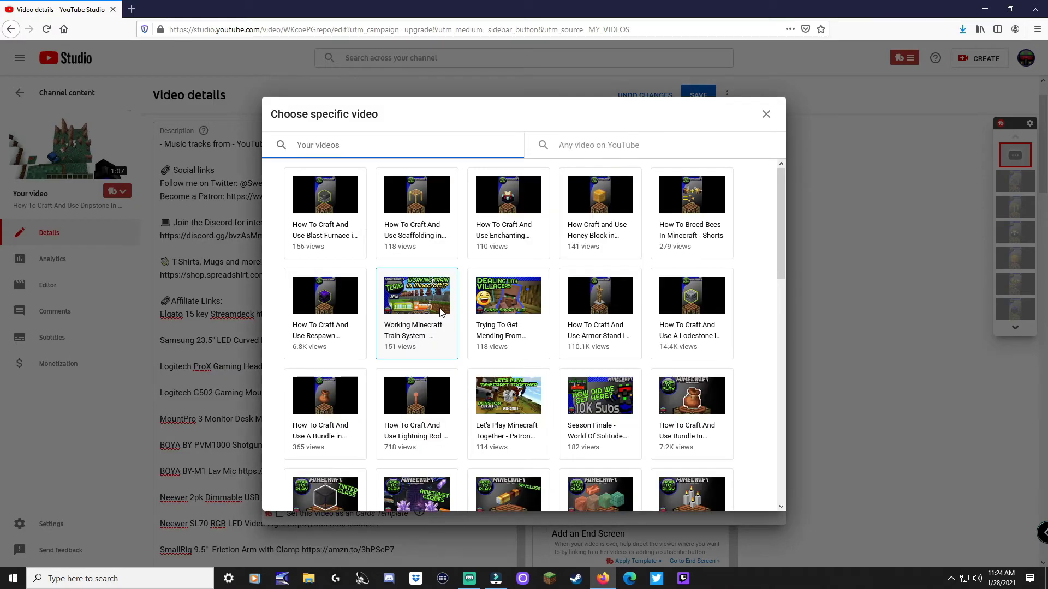
scroll(441, 312, "down", 5)
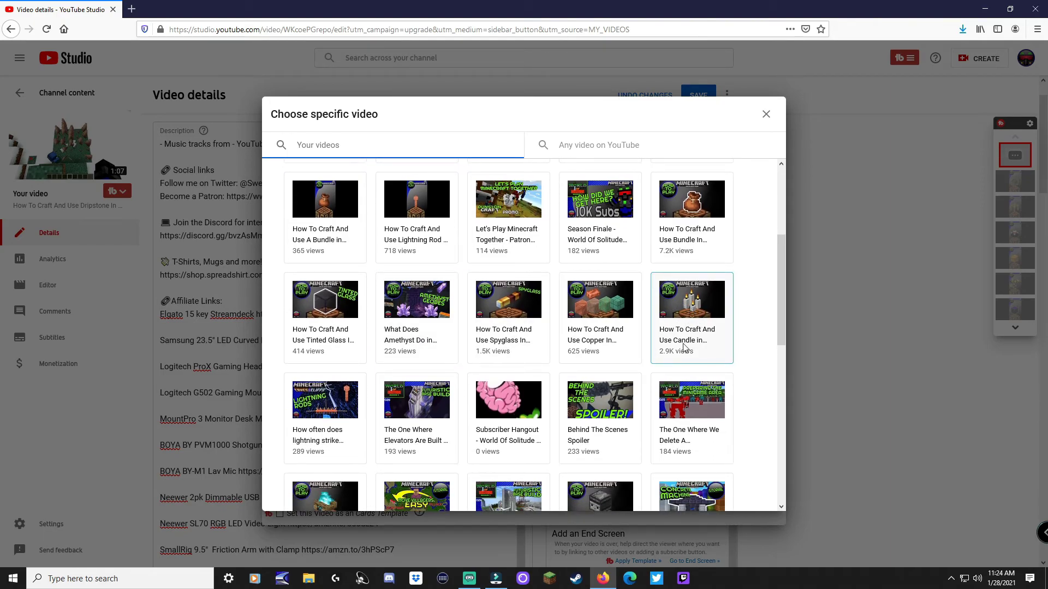
left_click(690, 327)
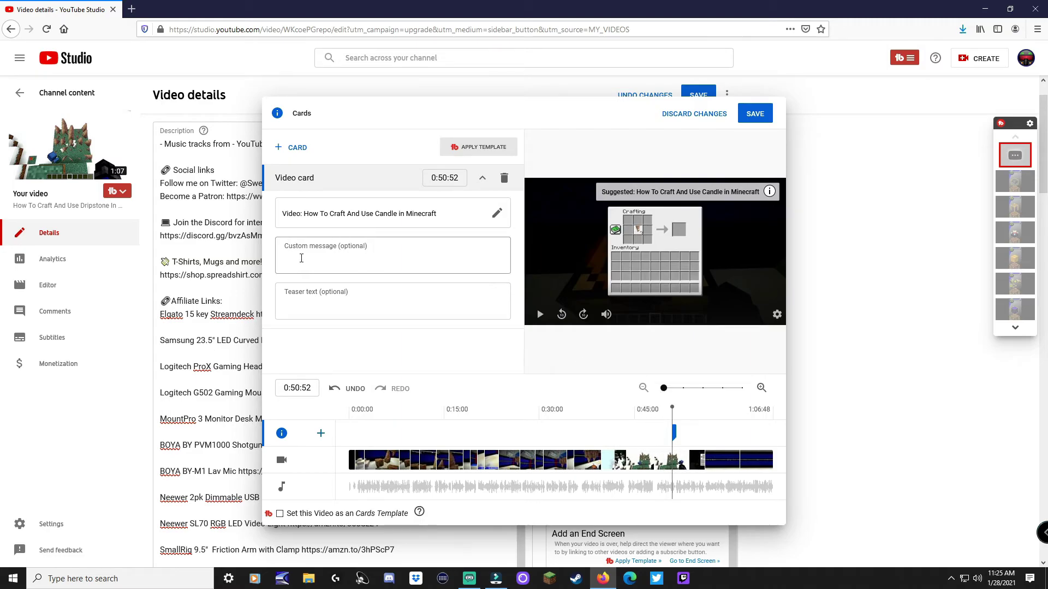
left_click(310, 306)
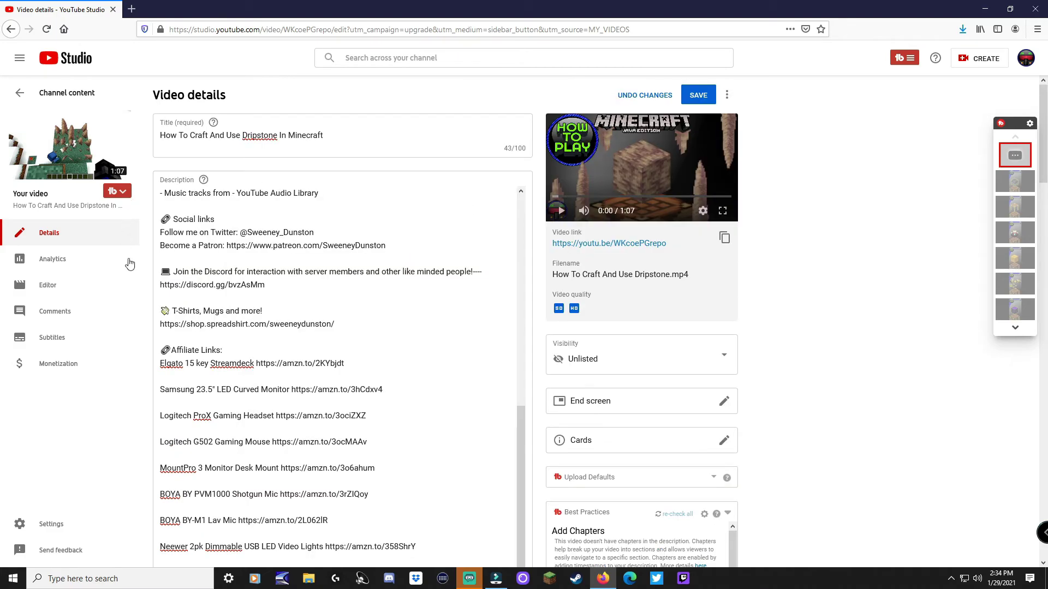
left_click(698, 96)
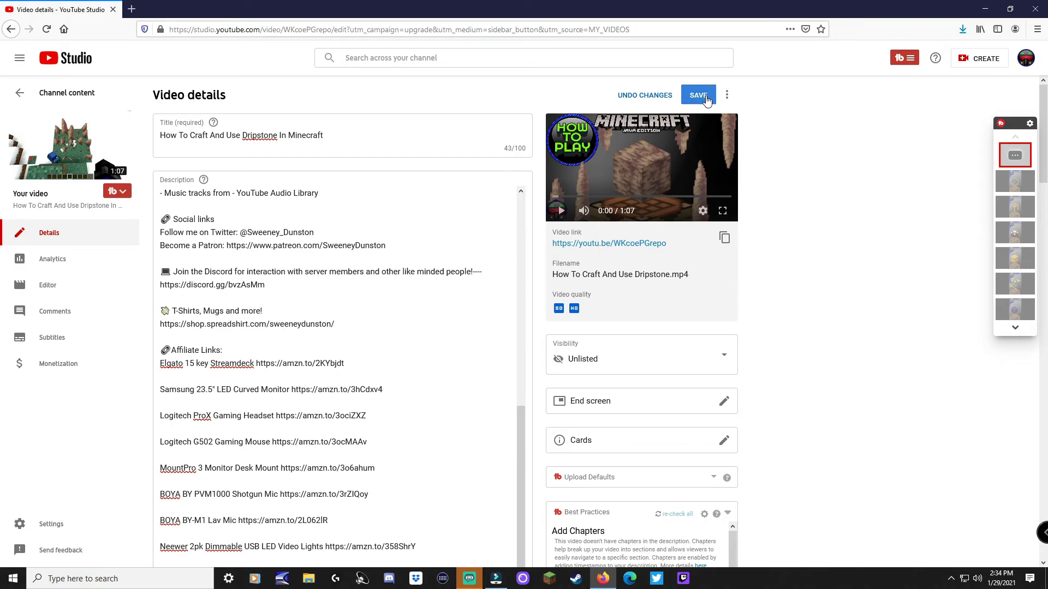
- Open YouTube in a new tab and open "How To Craft And Use Candle in Minecraft" from the channel's videos
left_click(131, 9)
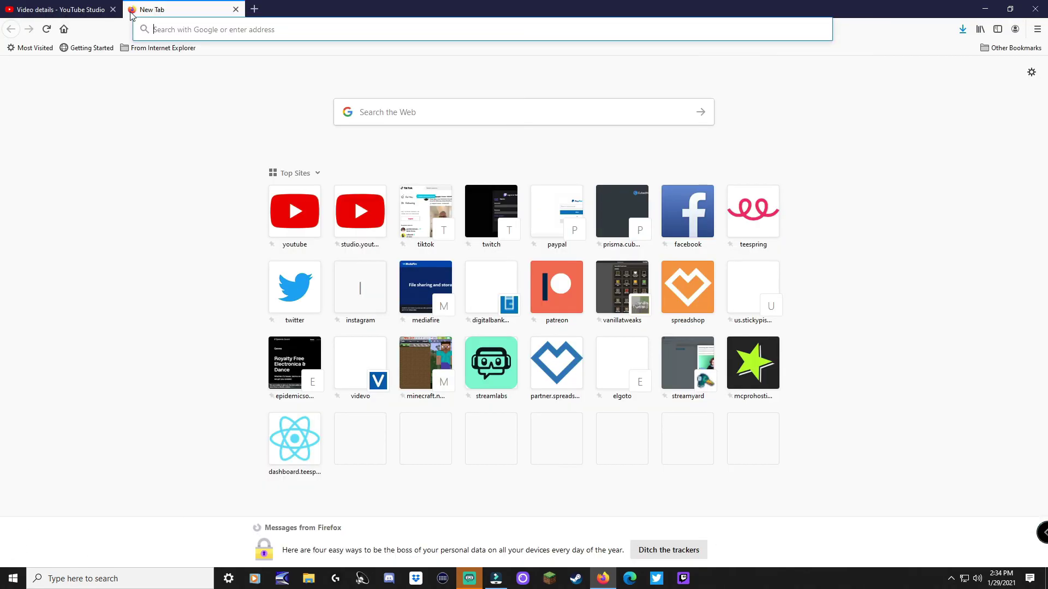
left_click(294, 213)
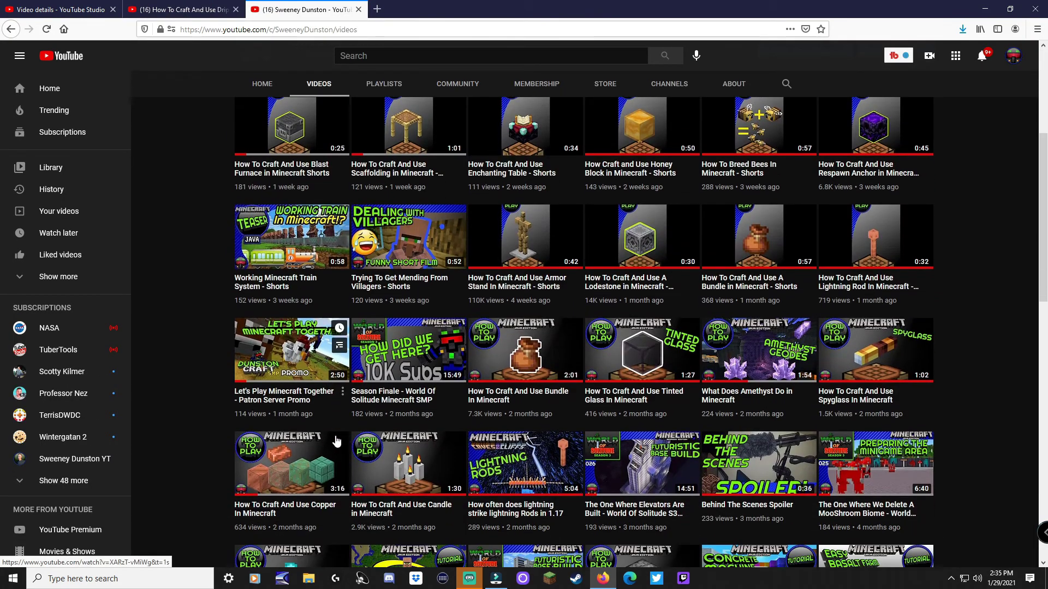
scroll(336, 441, "down", 1)
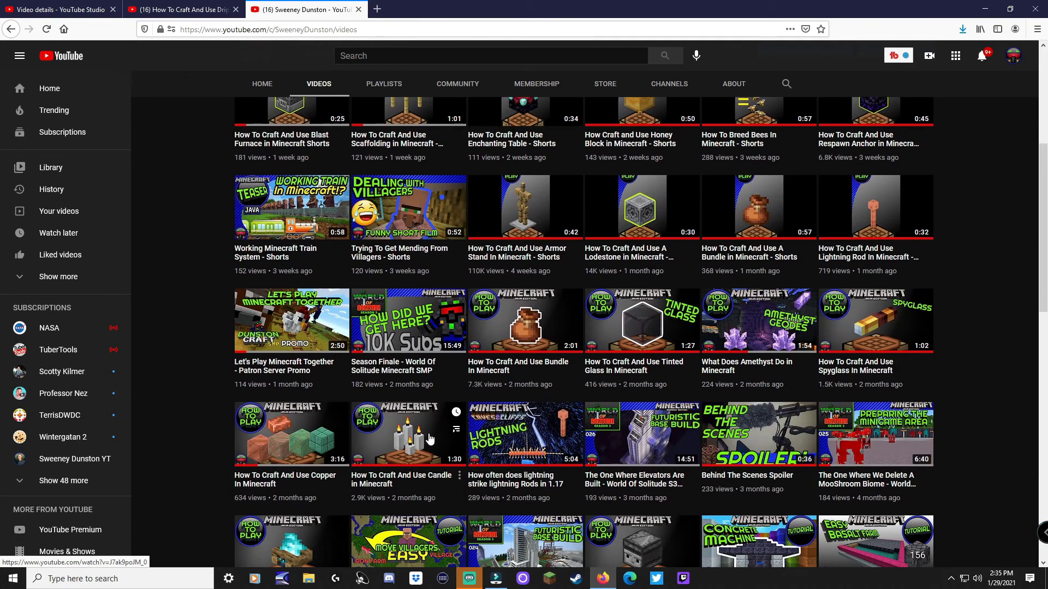
left_click(459, 476)
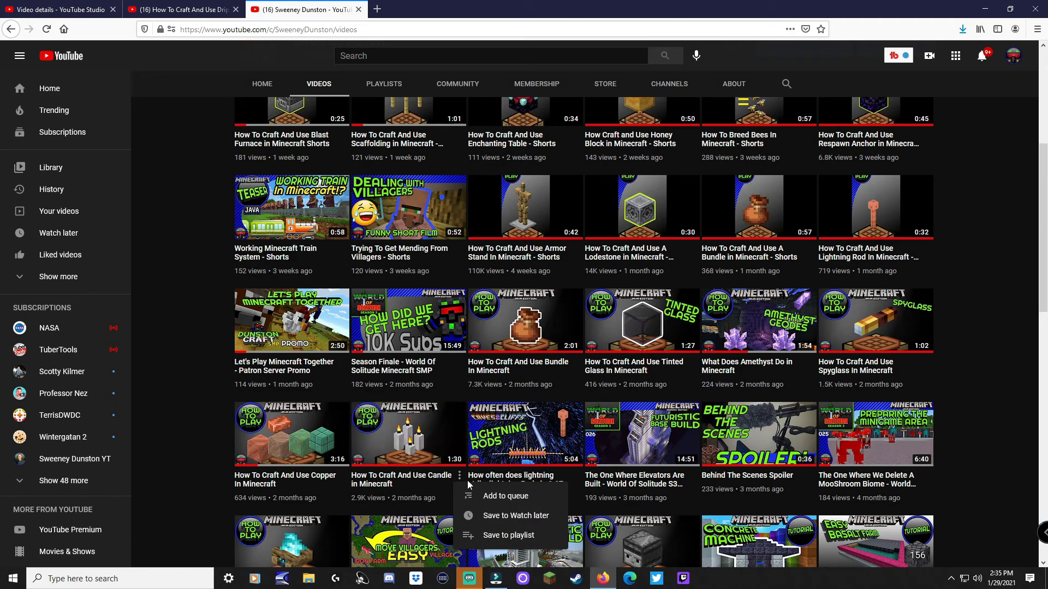
left_click(427, 462)
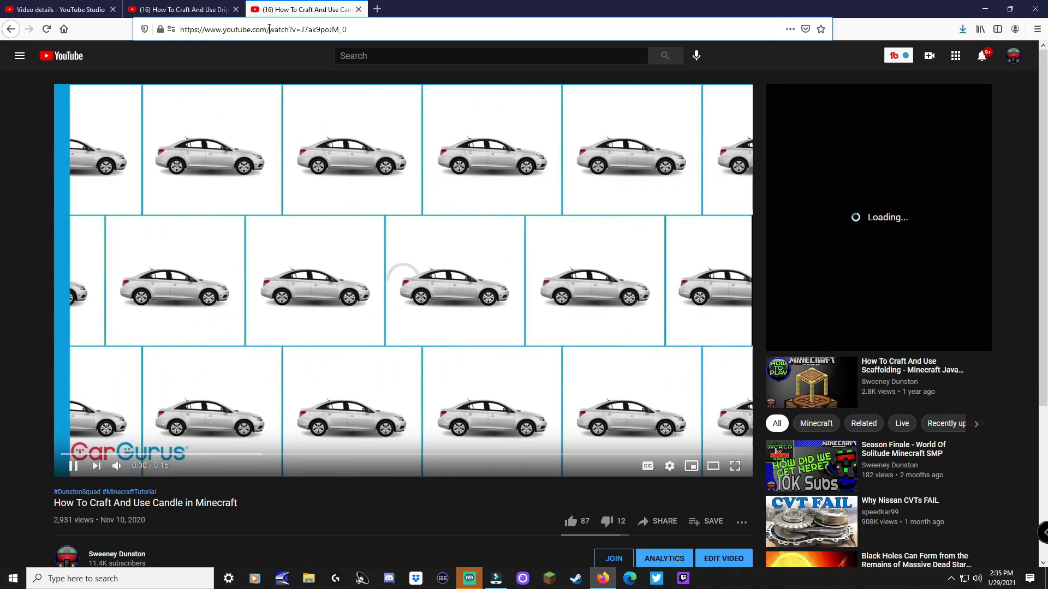
- Copy the candle video's URL and open the Dripstone video's YouTube watch page from its Studio details
left_click(269, 29)
right_click(270, 31)
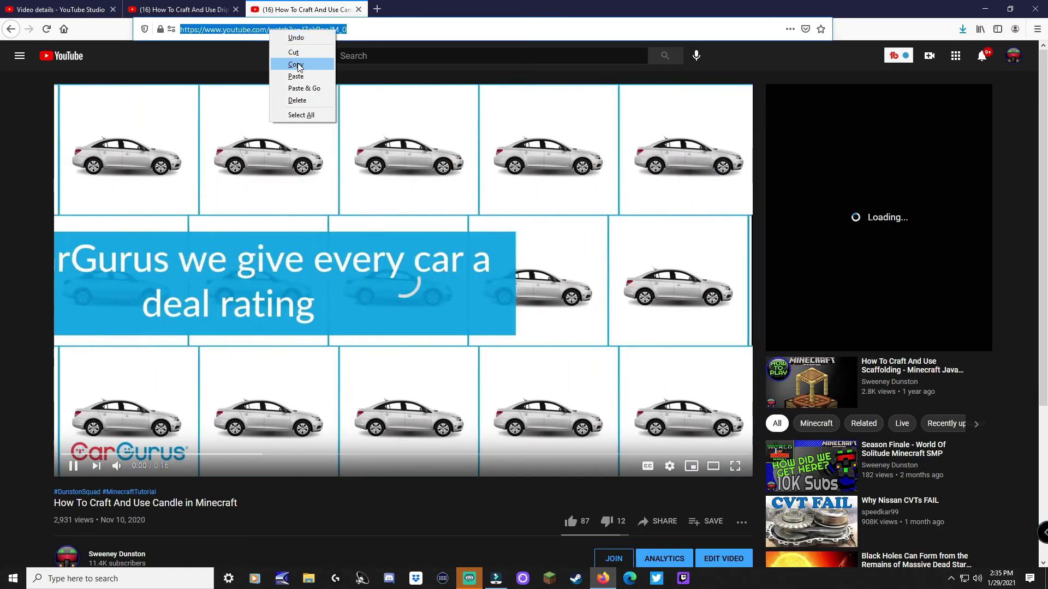
left_click(298, 65)
key("alt+Tab")
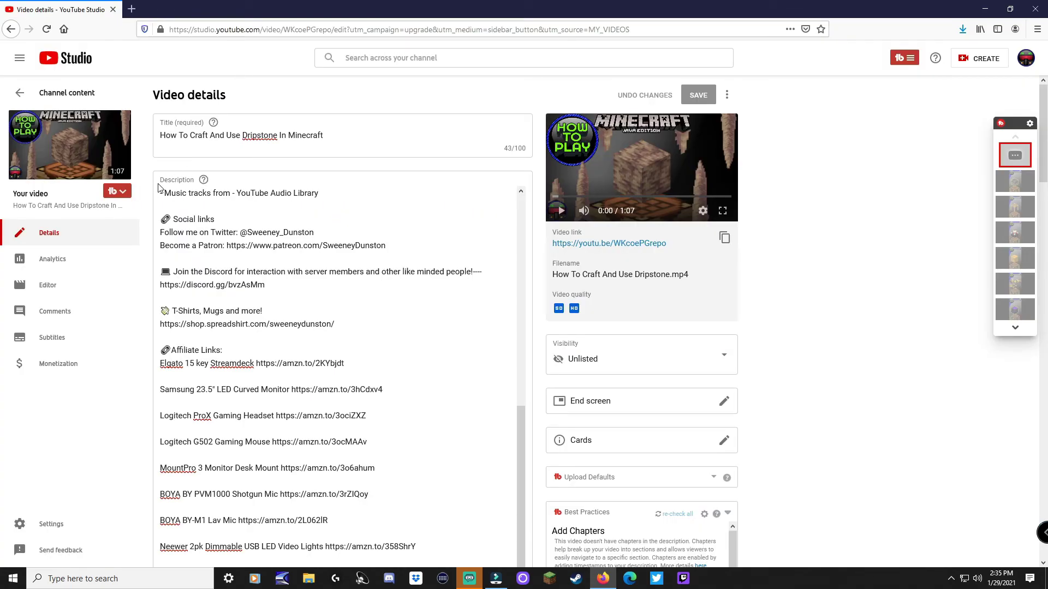
mouse_move(71, 152)
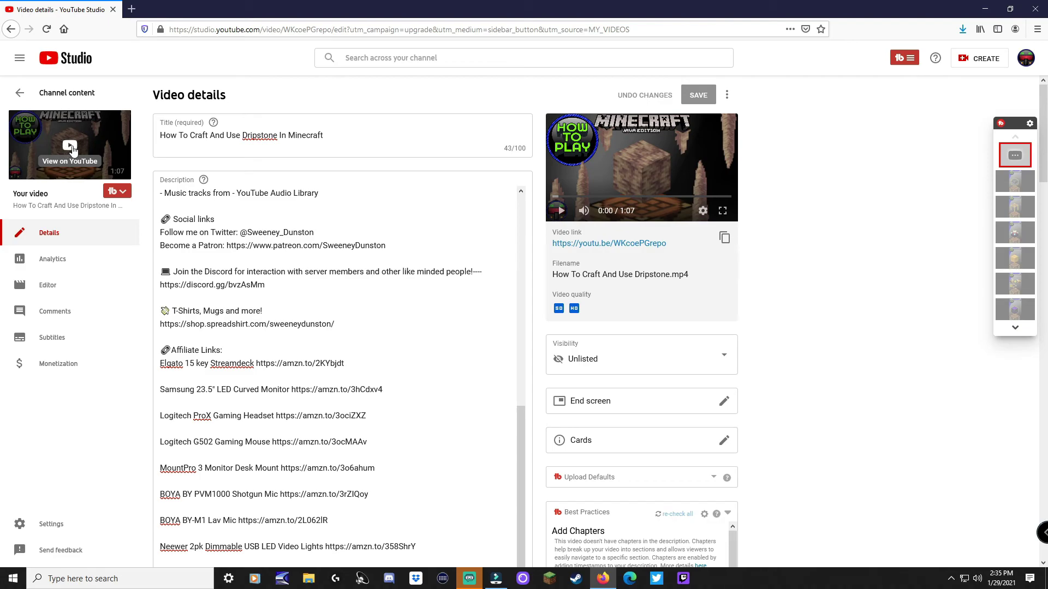
left_click(73, 151)
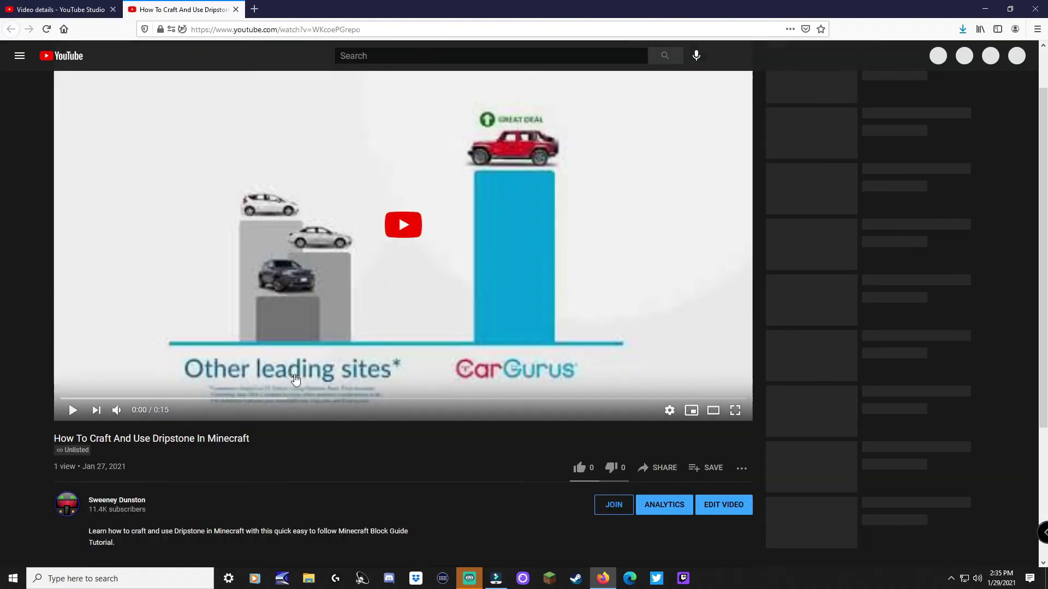
- Post the public comment "Learn how to craft and use Candles in Minecraft - " followed by the copied candle video link on the Dripstone video
scroll(293, 305, "down", 5)
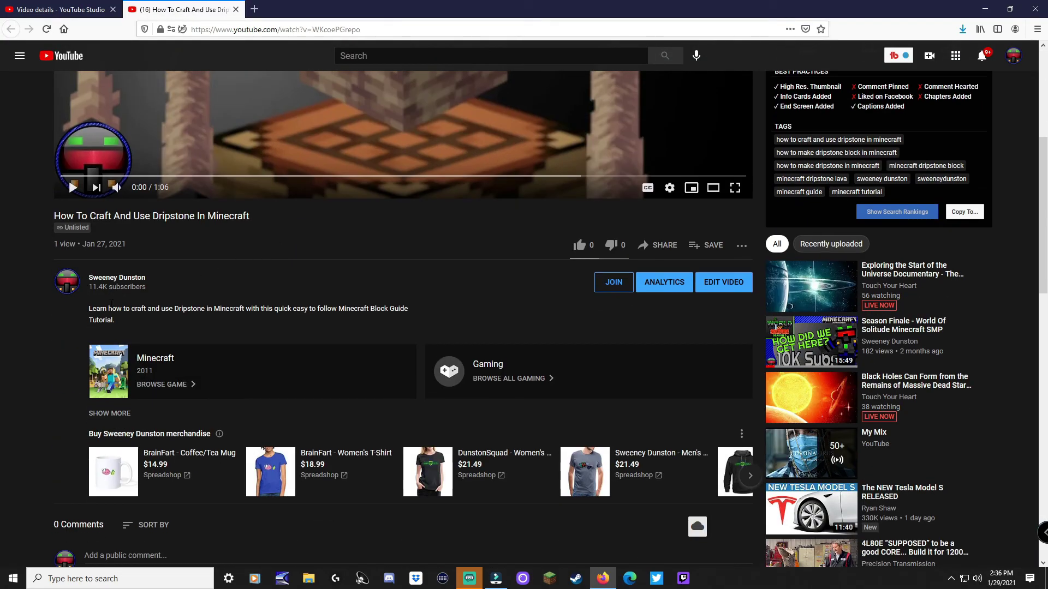
scroll(109, 299, "down", 5)
left_click(111, 279)
type("Learn how to craft and use Candles in Minecra")
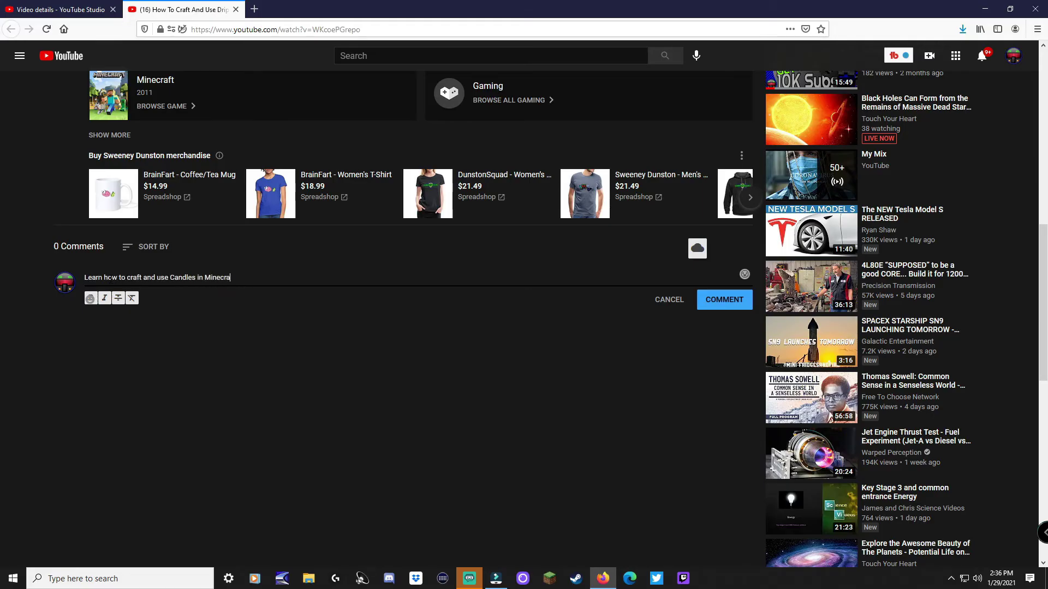
key("BackSpace")
key("BackSpace")
type("-")
right_click(244, 277)
left_click(267, 321)
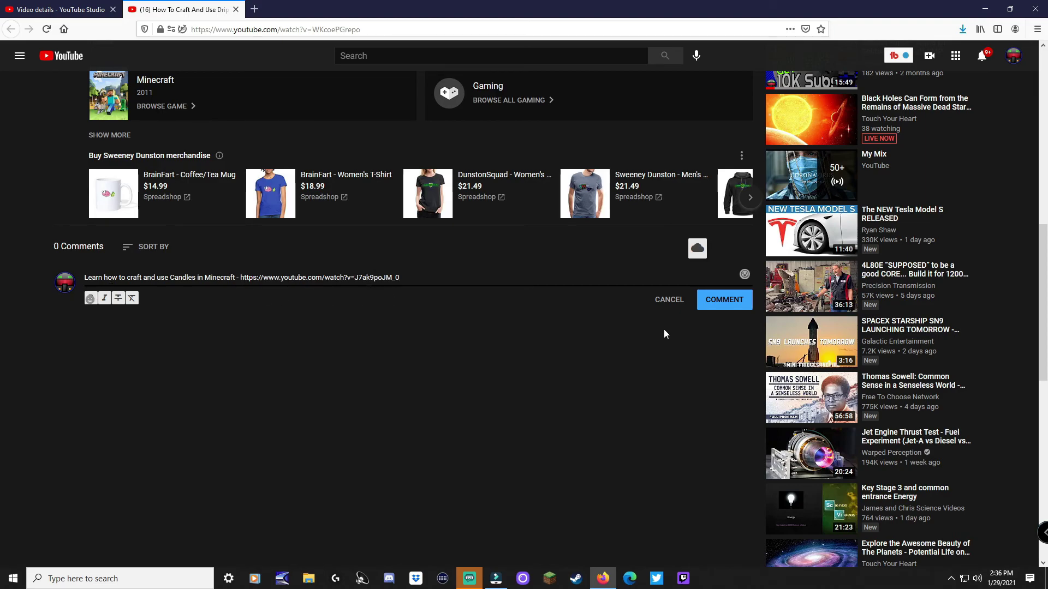
left_click(728, 299)
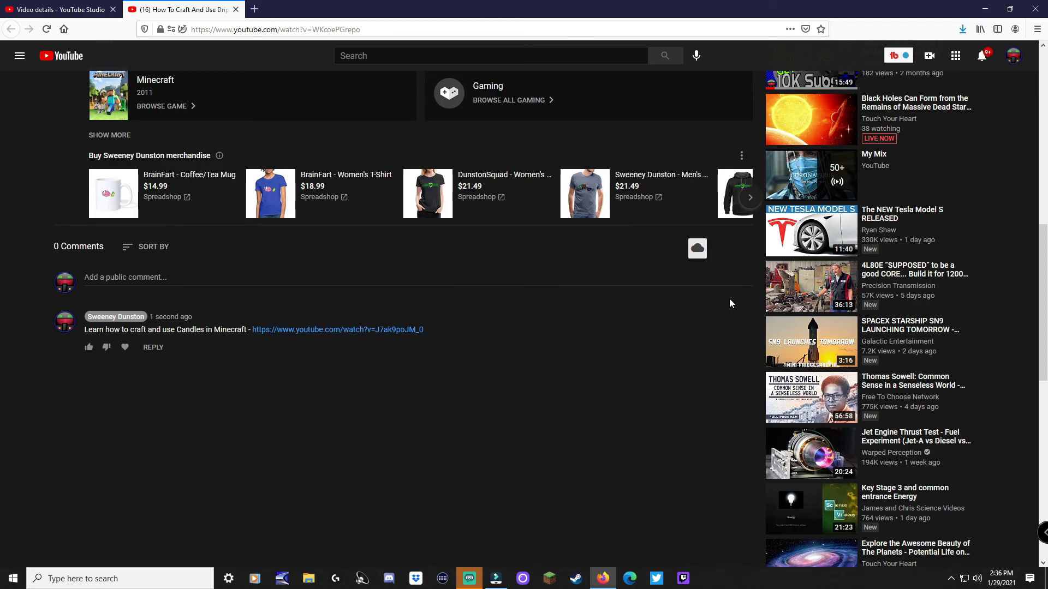
- Pin the new candle video comment on the Dripstone video and confirm the pinning
left_click(742, 323)
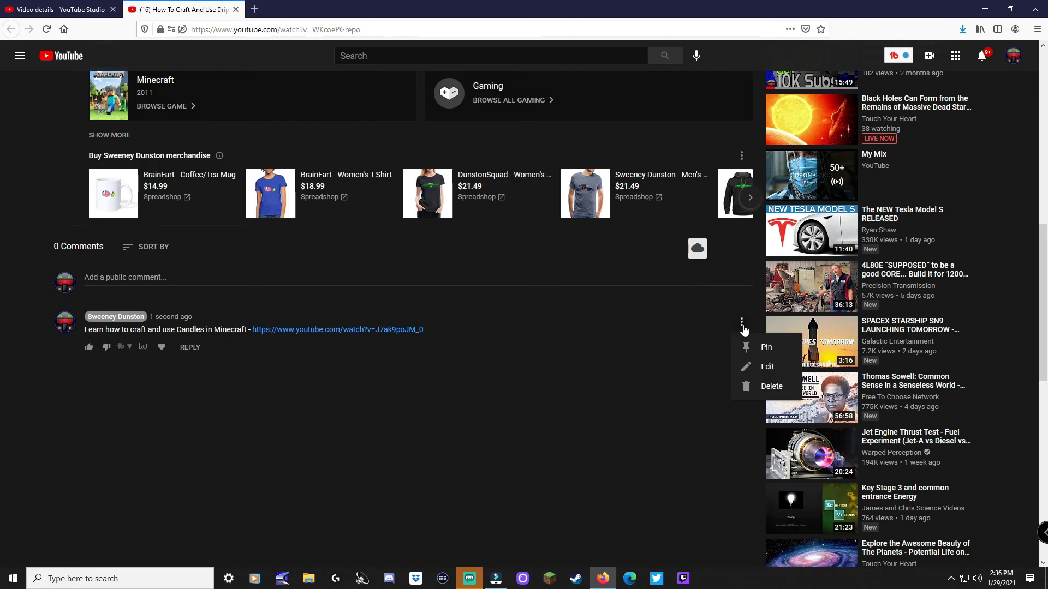
left_click(764, 347)
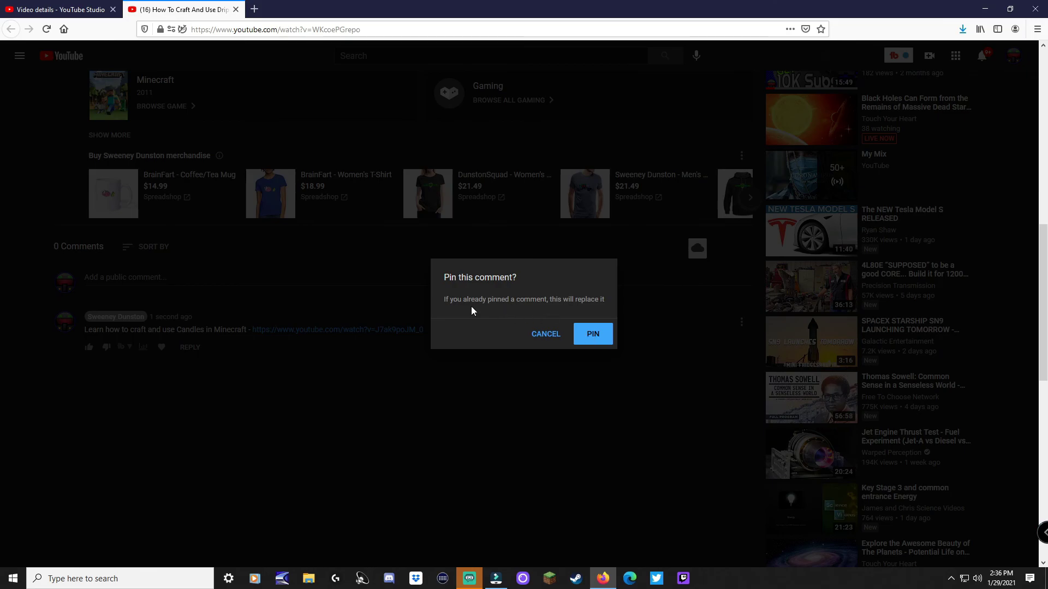
left_click(594, 334)
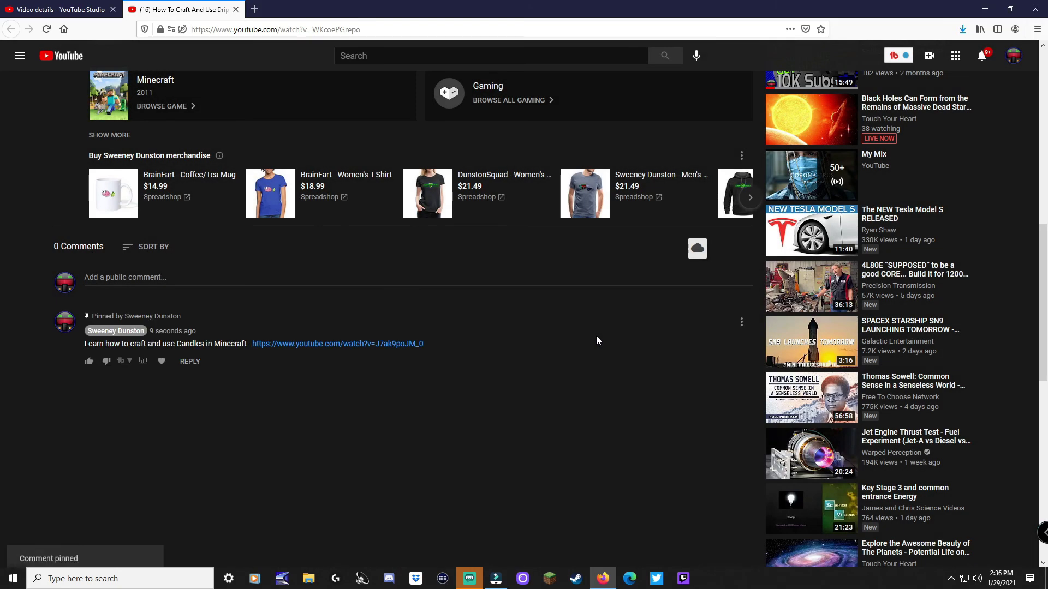
- Return to the Dripstone video's Studio details and select Public as its visibility
key("ctrl+Tab")
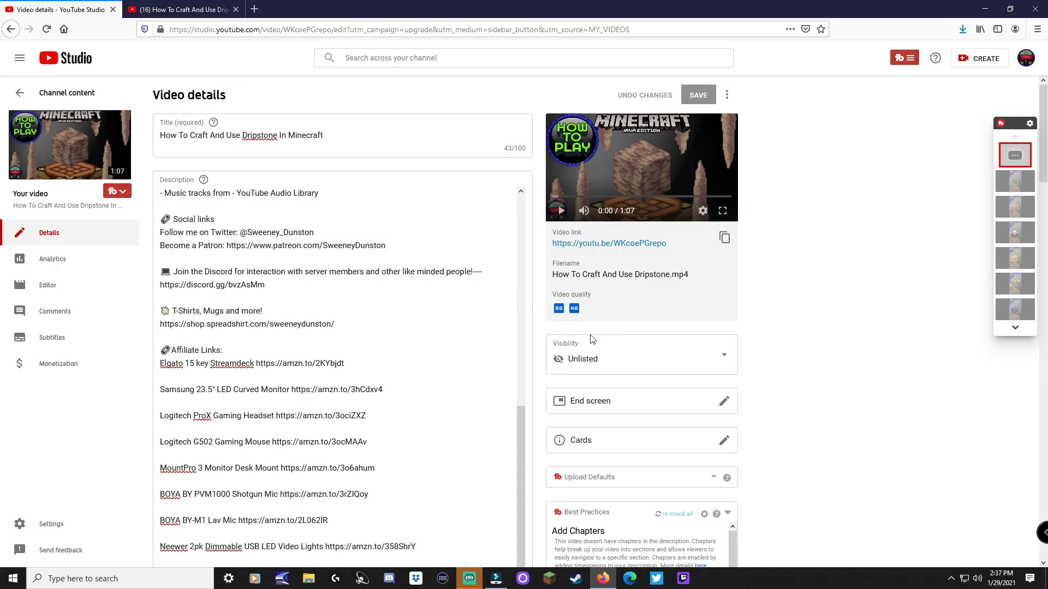
left_click(725, 359)
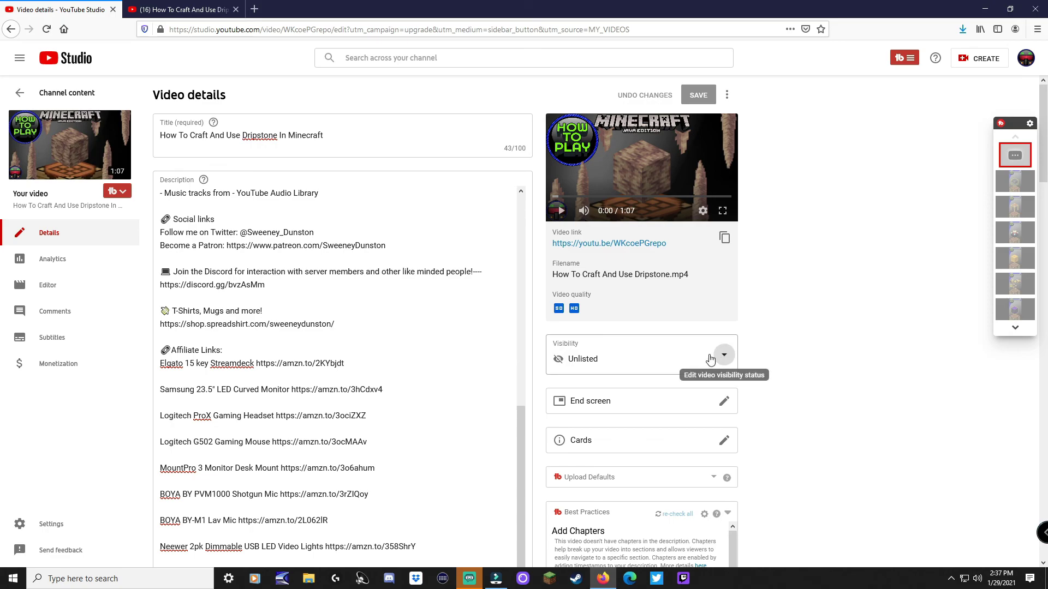
left_click(631, 362)
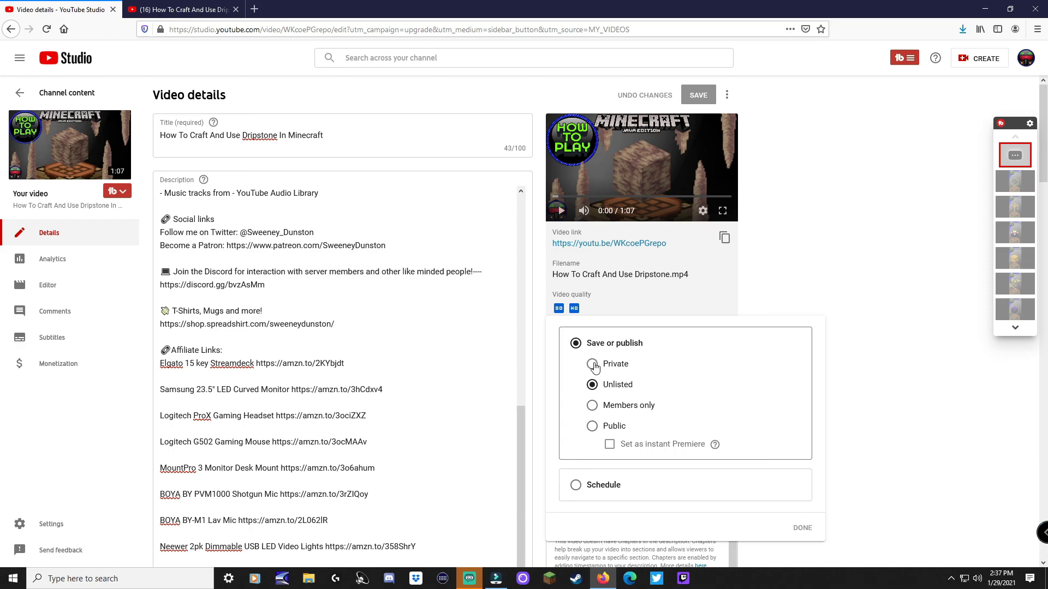
left_click(592, 427)
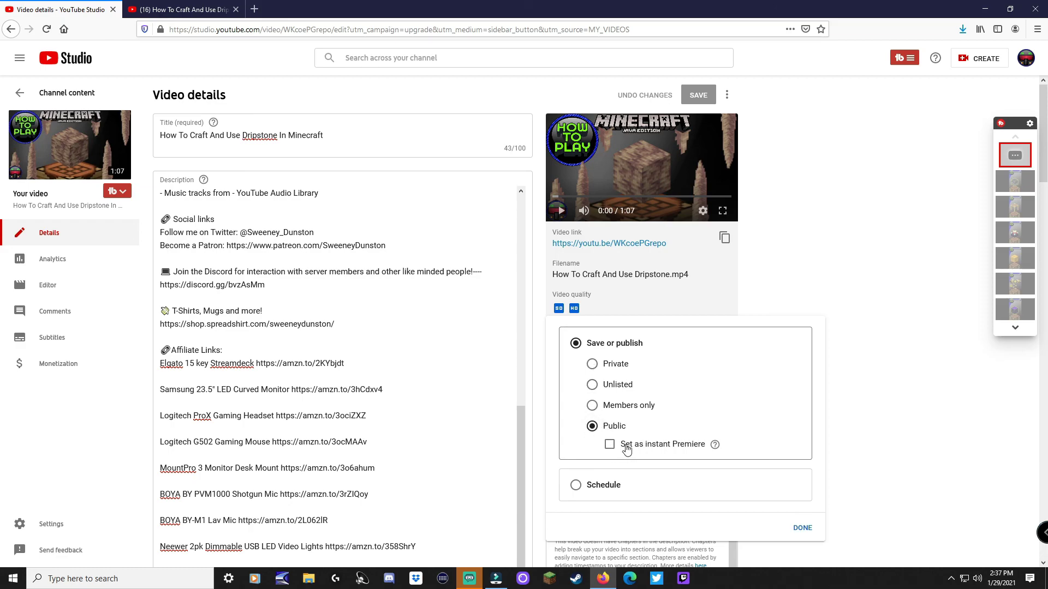